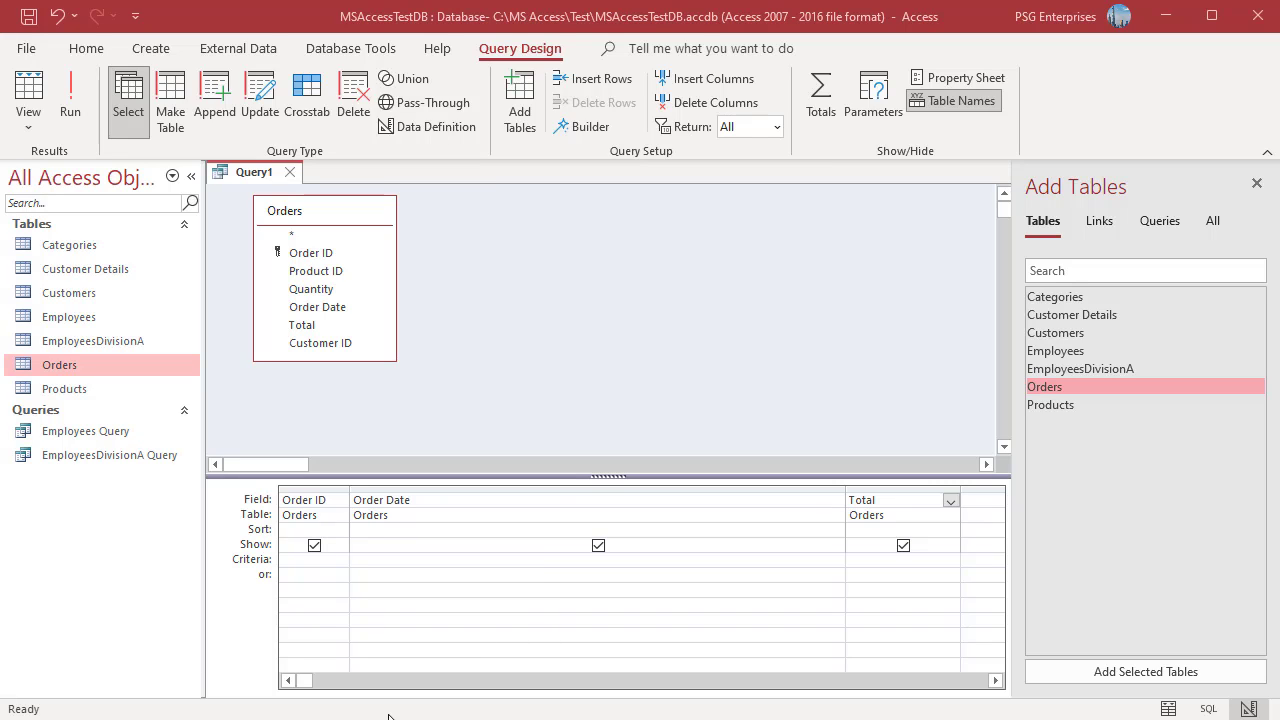
# Run Query1 with Order Date 1/1/2021, then with NOT #1/1/2021#, and return to design.
pyautogui.click(372, 560)
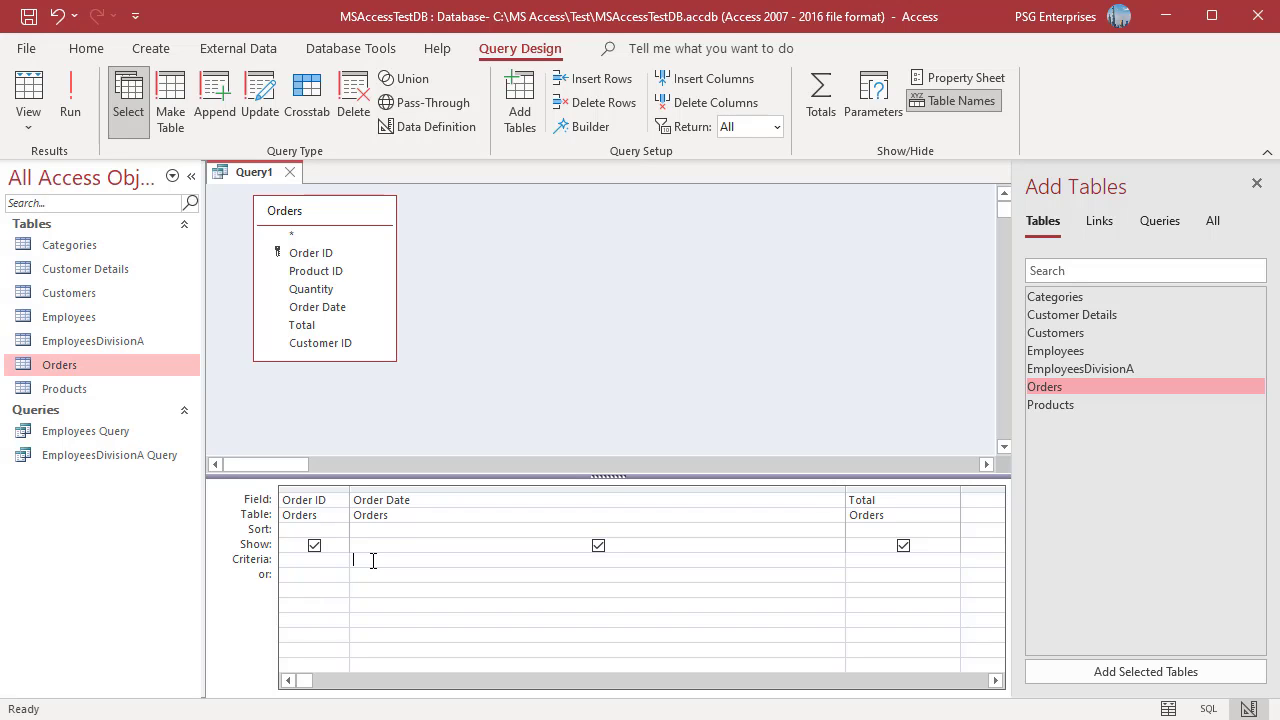
pyautogui.write('1/1/2021')
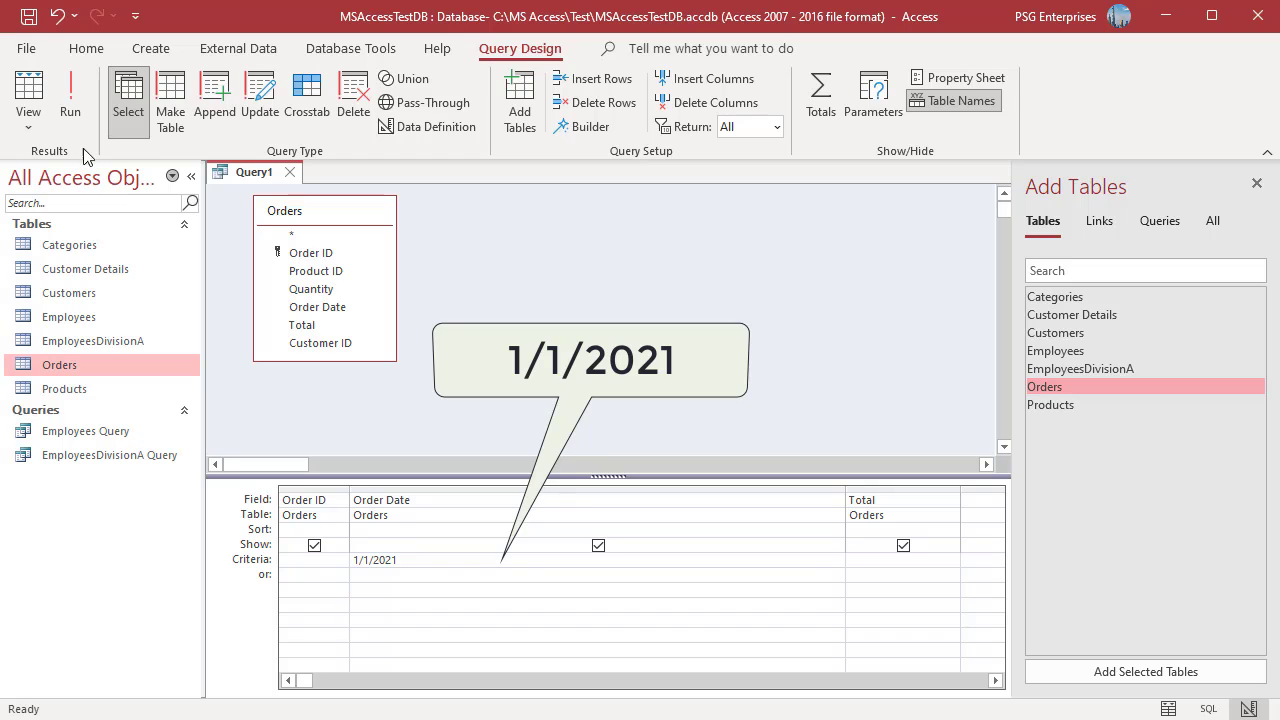
pyautogui.click(70, 112)
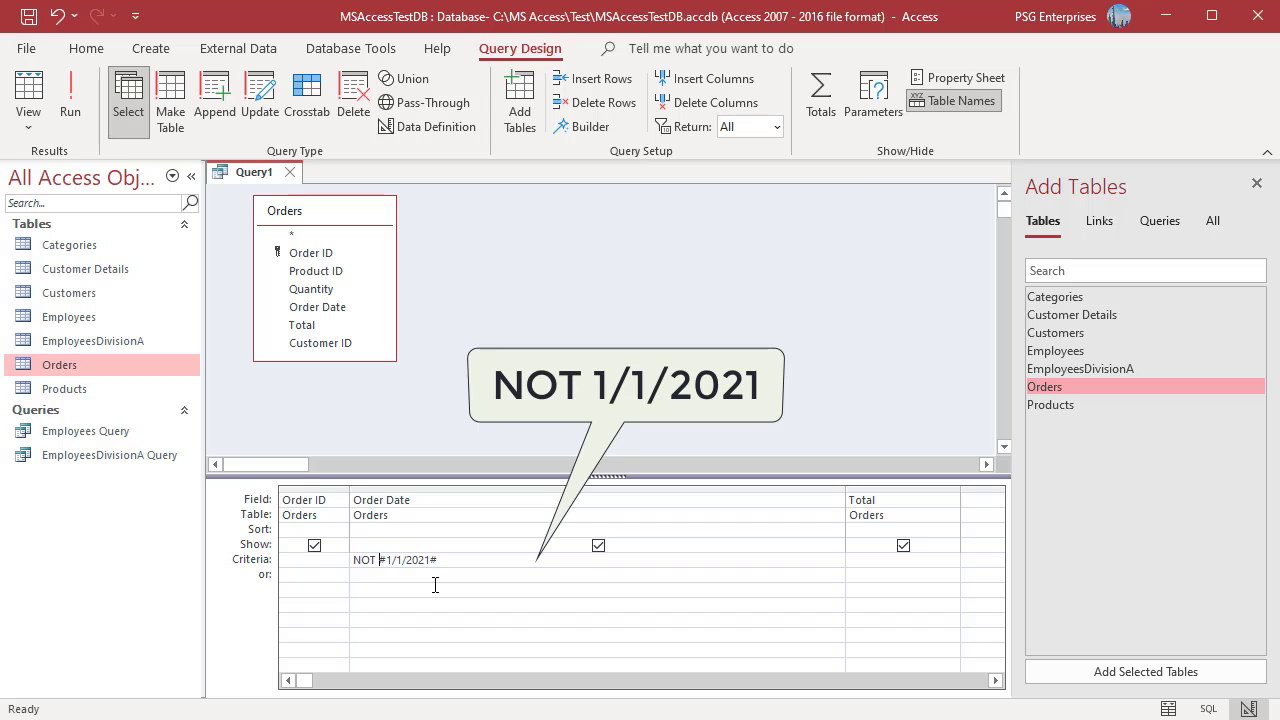
pyautogui.click(70, 100)
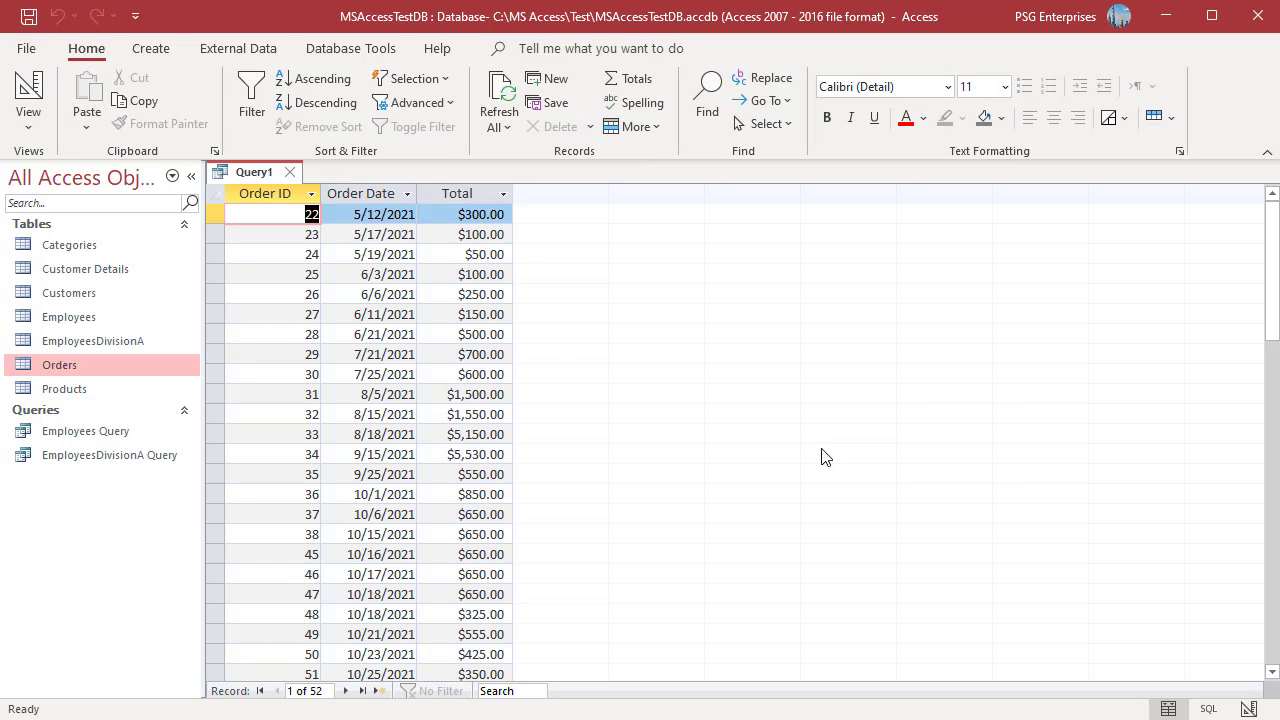
pyautogui.click(1248, 708)
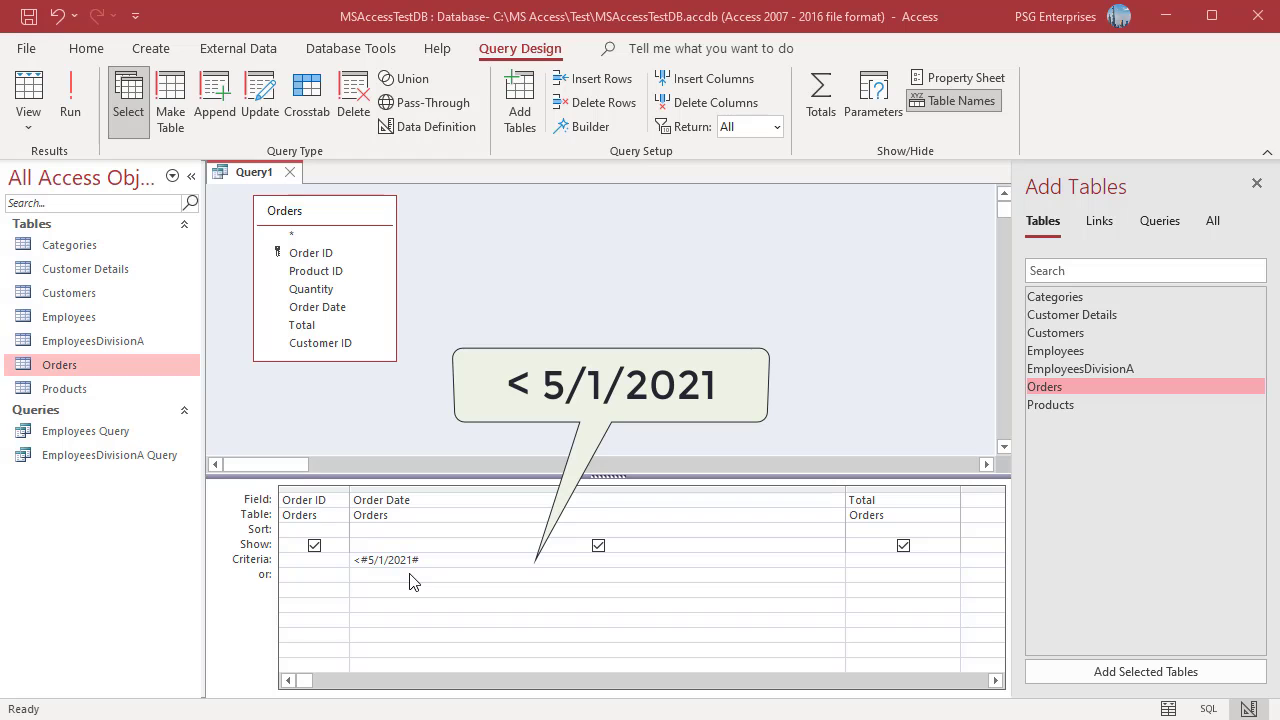
# Run the <#5/1/2021# criterion, then the range between 1/1/2021 and 5/1/2021.
pyautogui.click(68, 88)
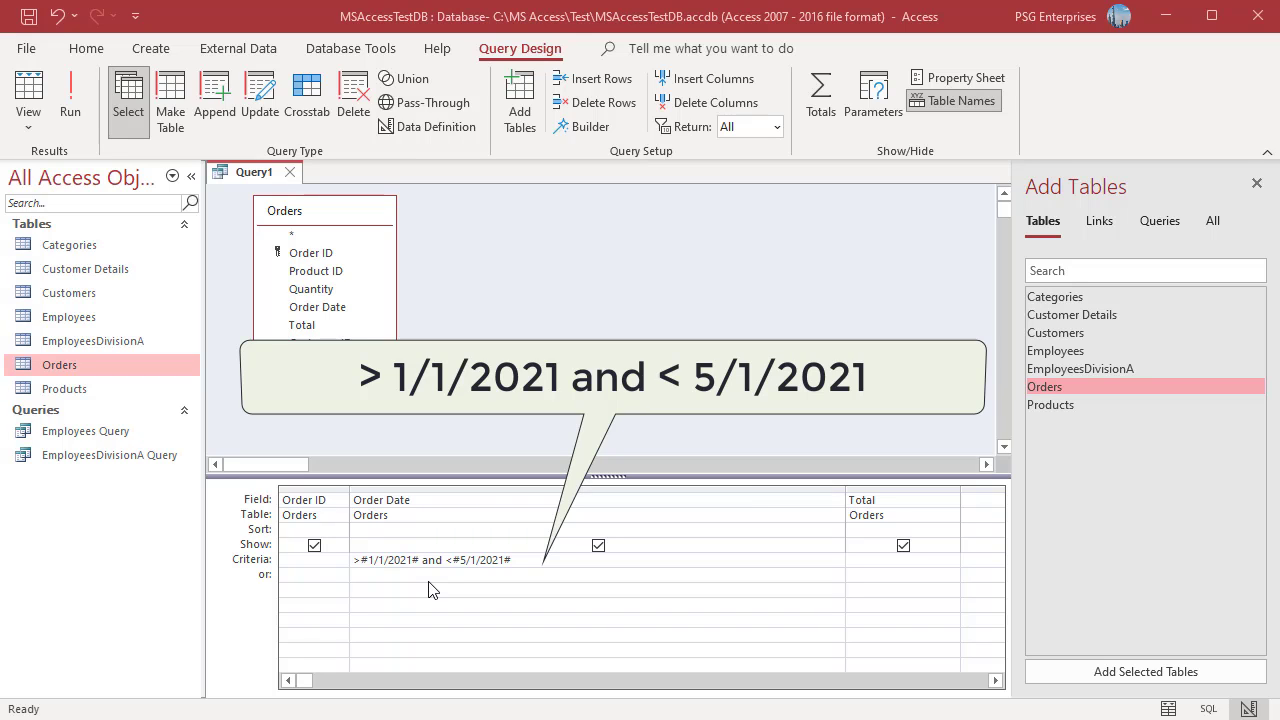
pyautogui.click(80, 117)
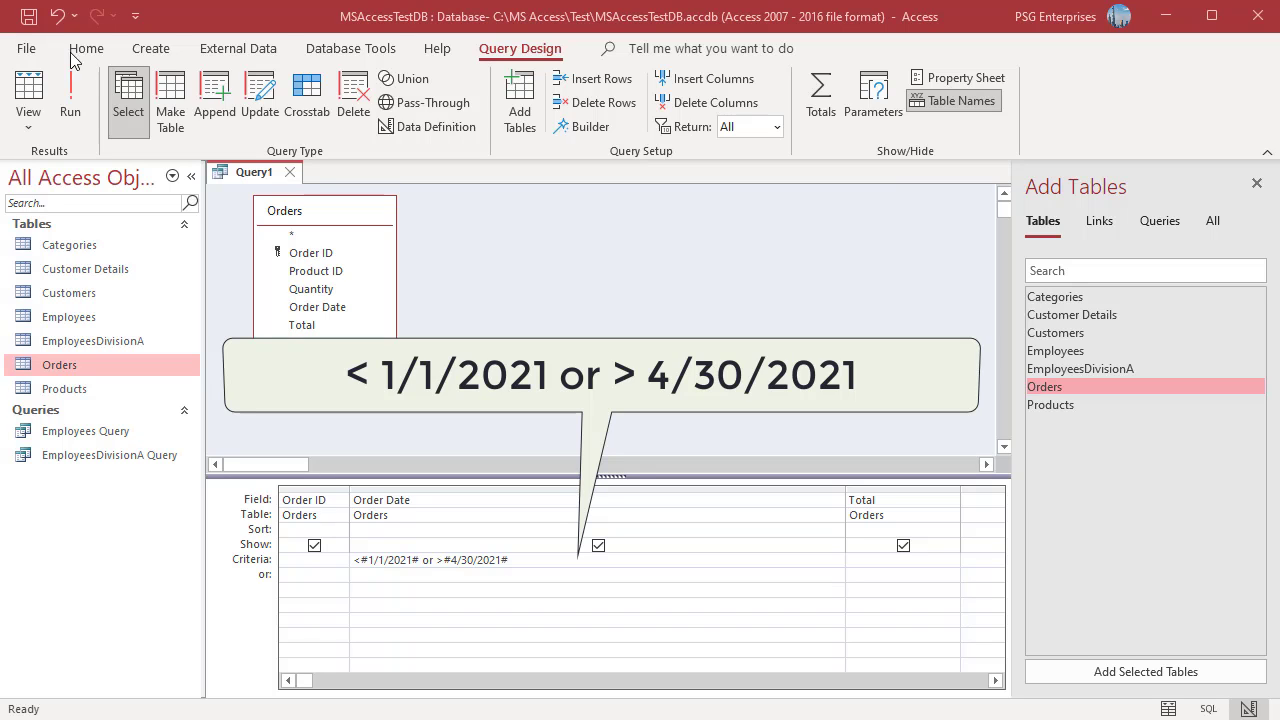
# Run the outside-January–April, 1/1-or-2/1, and In (2/1, 3/1, 4/1/2021) criteria in turn.
pyautogui.click(73, 108)
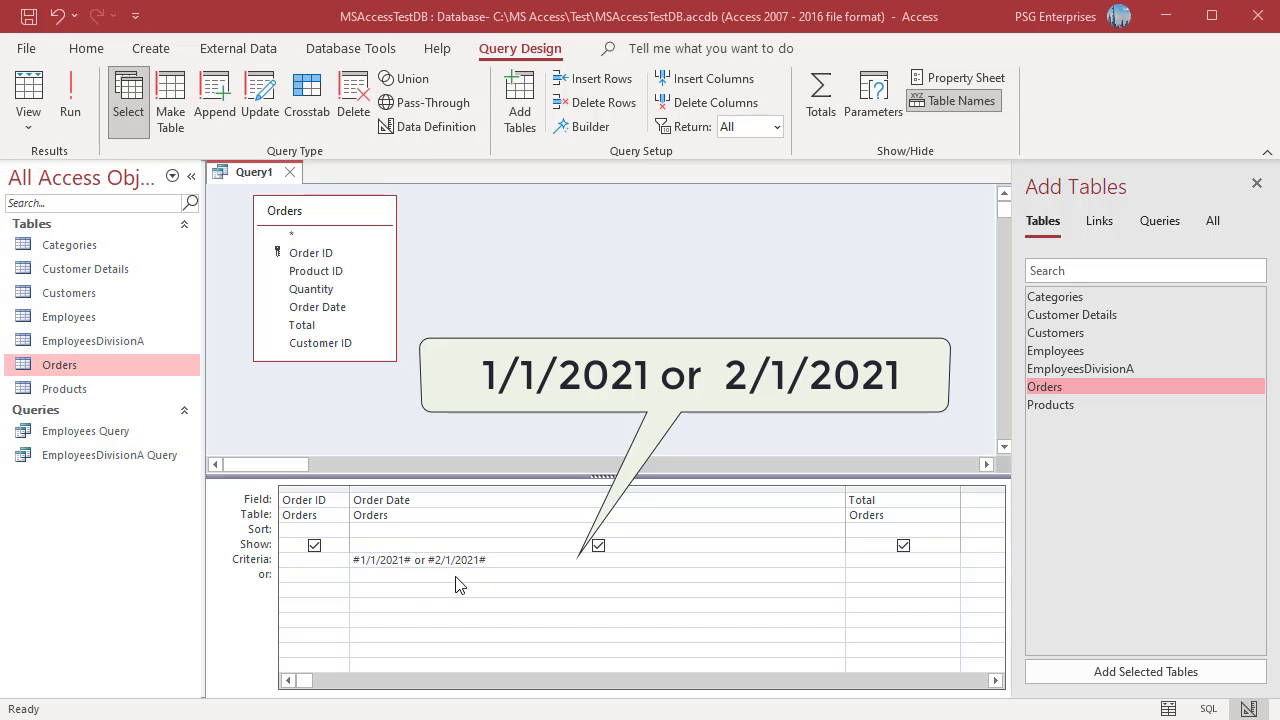
pyautogui.click(80, 104)
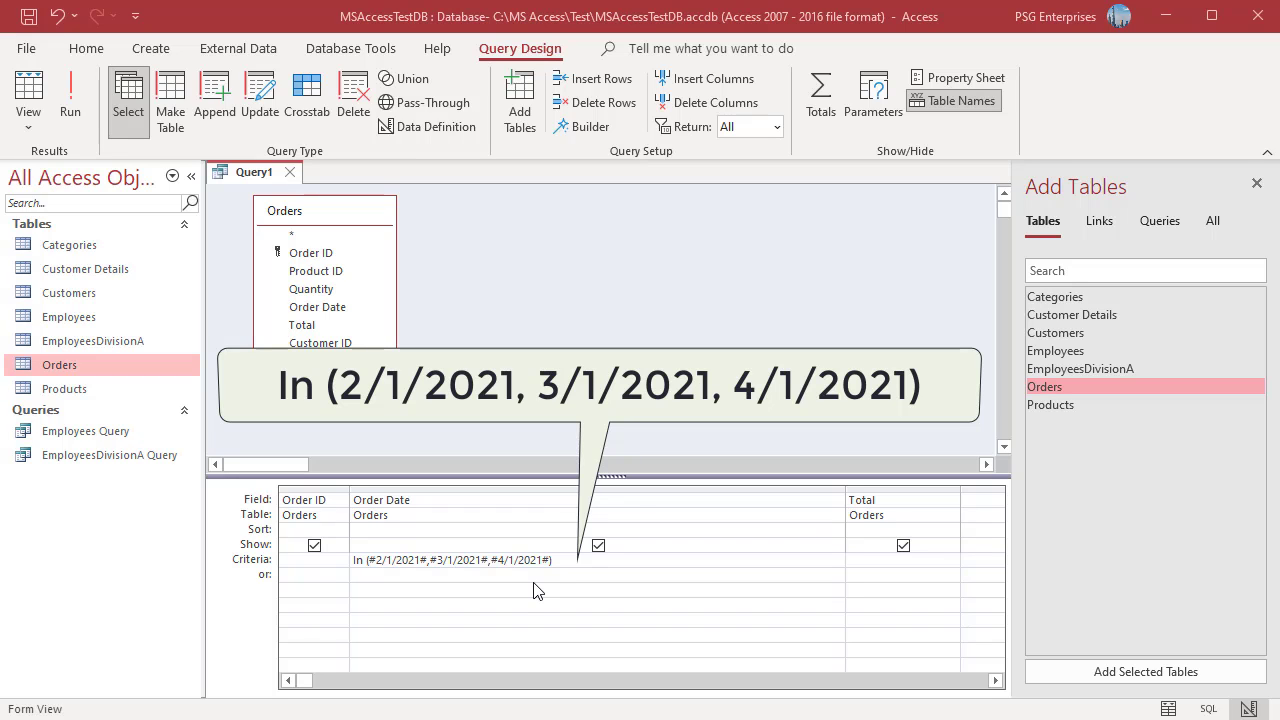
pyautogui.click(78, 126)
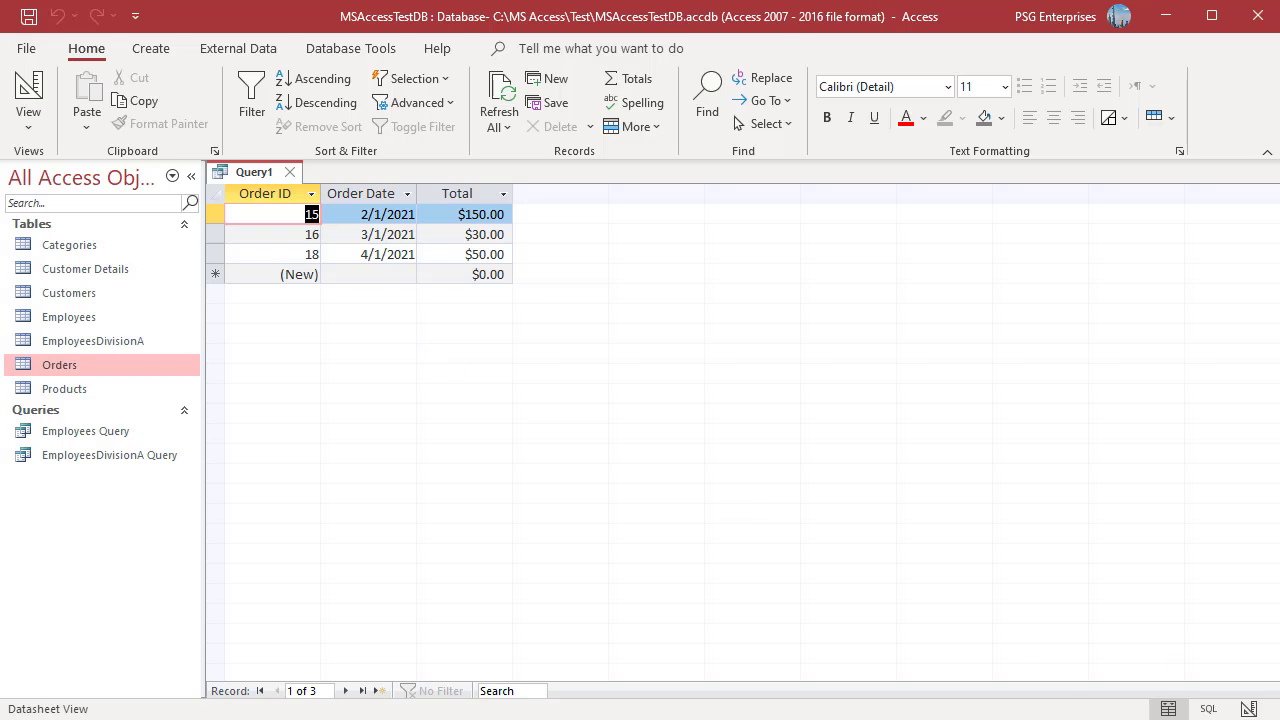
pyautogui.click(28, 100)
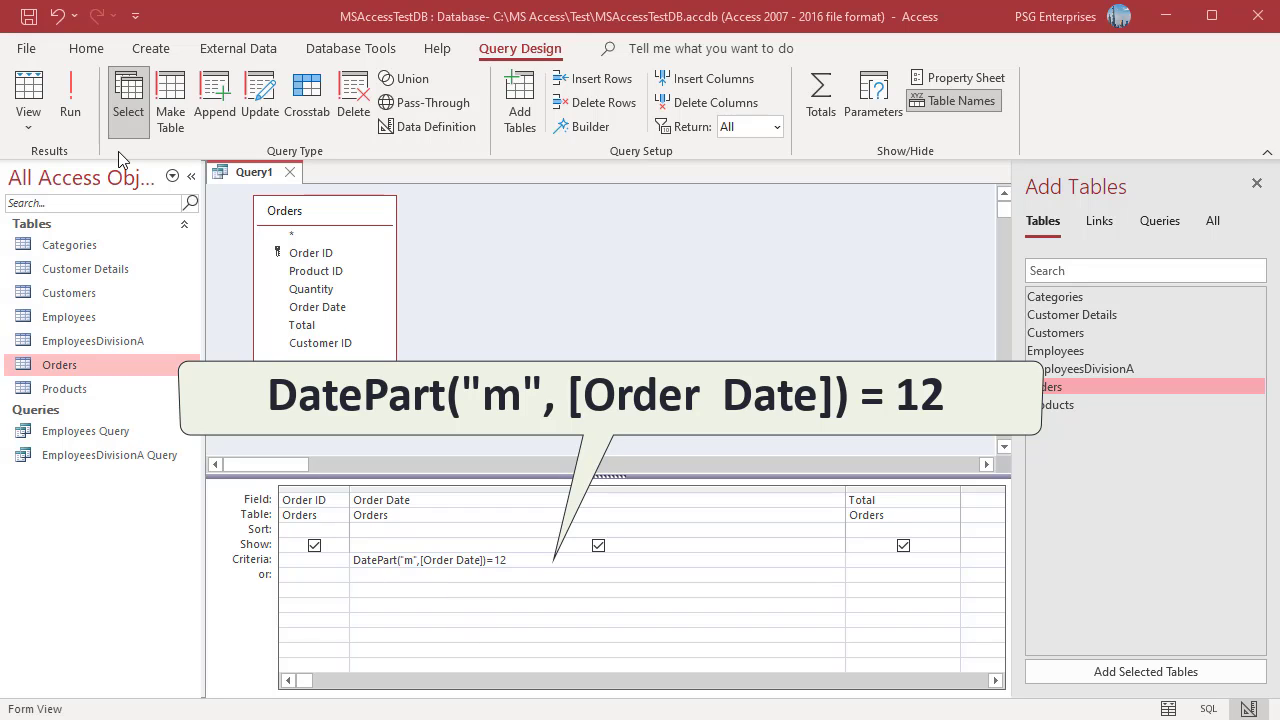
# Run DatePart month=12 for December orders, then quarter=1 for first-quarter orders.
pyautogui.click(66, 110)
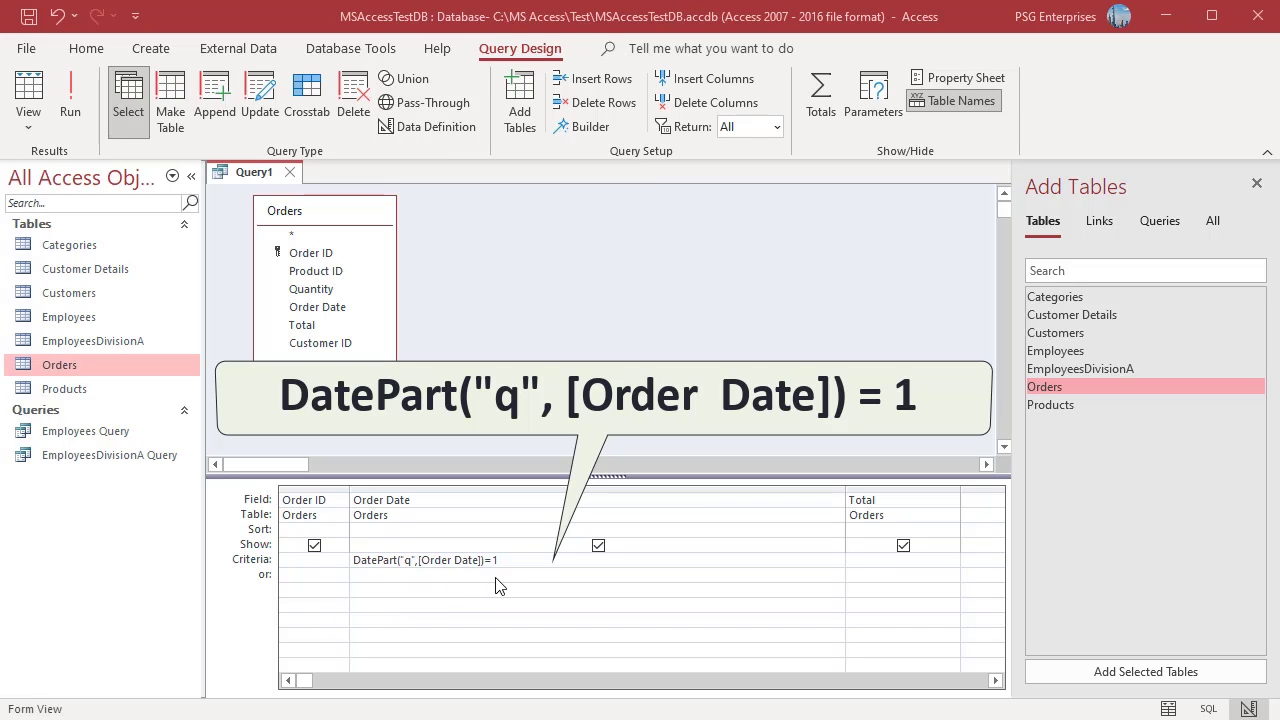
pyautogui.click(72, 112)
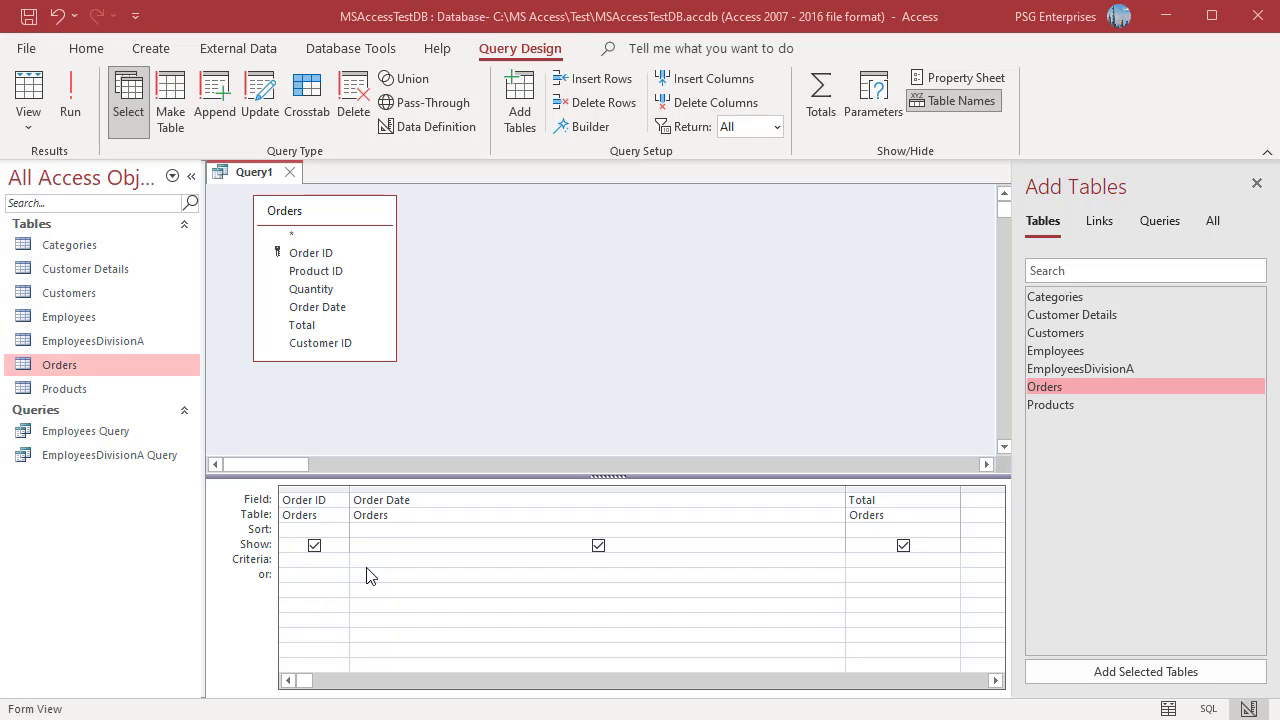
# List today's orders with the Date() criterion on Order Date.
pyautogui.write('Date()')
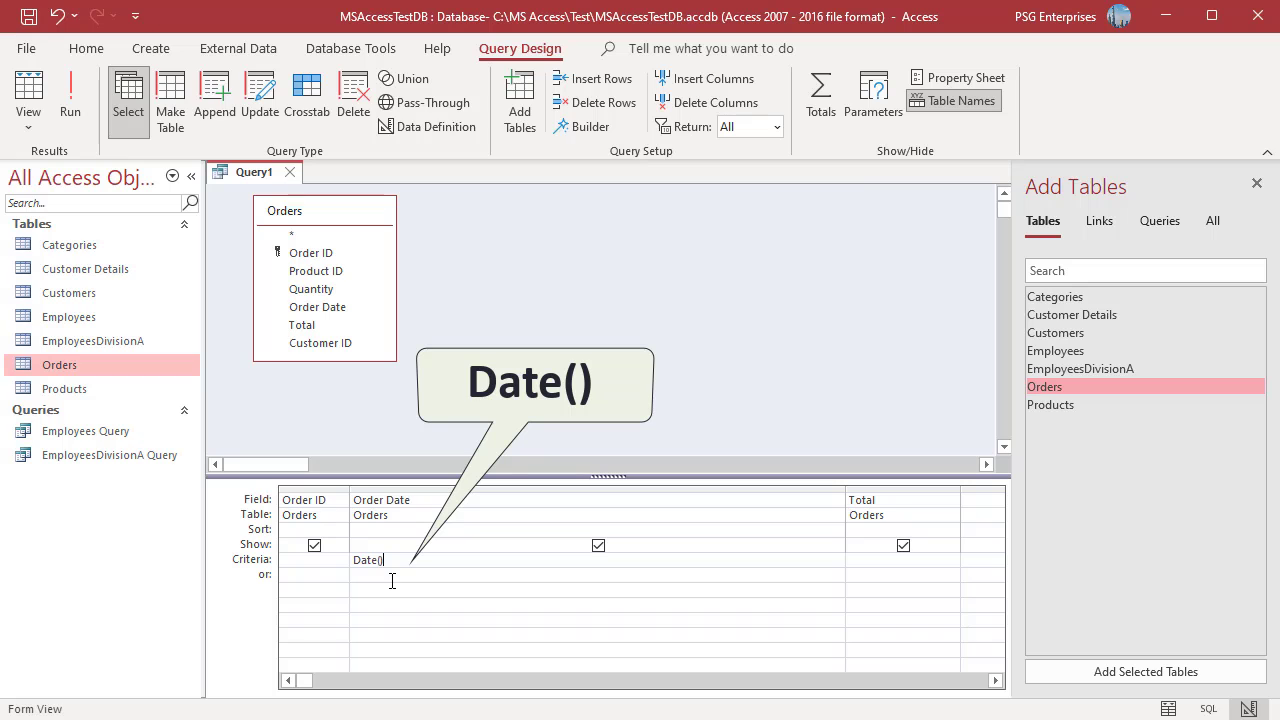
pyautogui.click(70, 110)
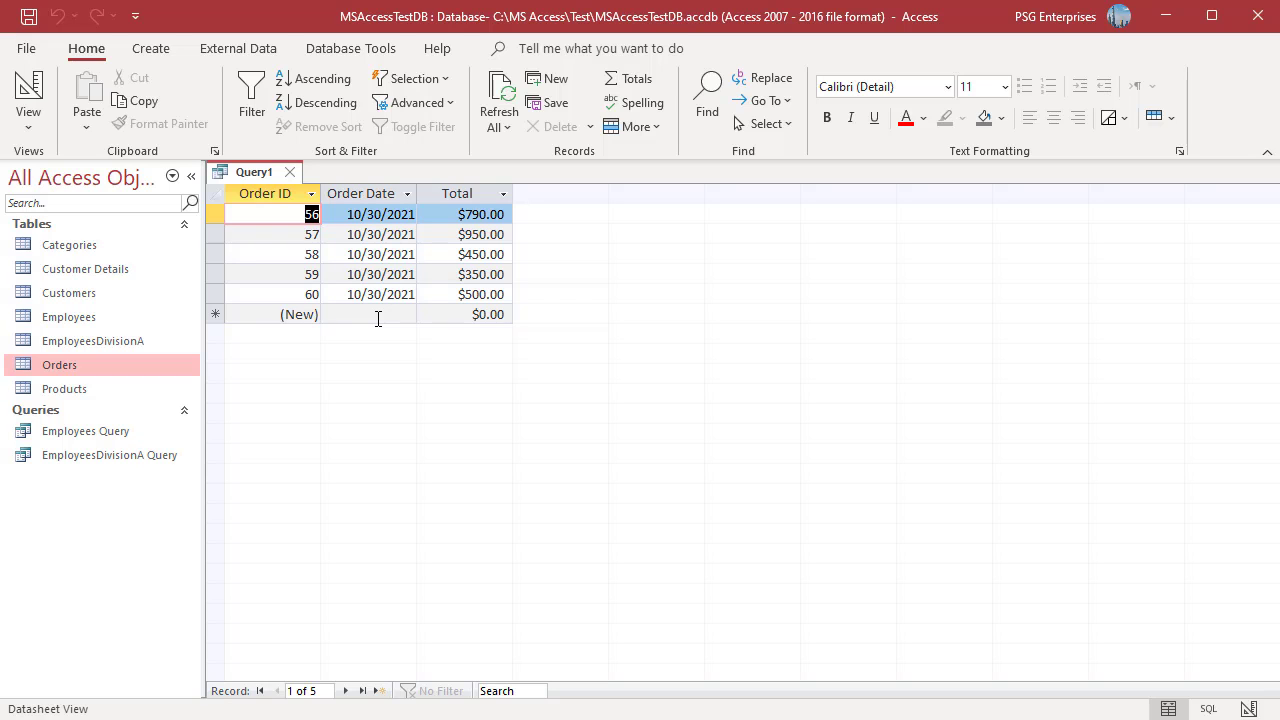
pyautogui.click(1248, 708)
# Change the criterion to Date()-1 to list yesterday's orders.
pyautogui.click(416, 559)
pyautogui.write('- 1')
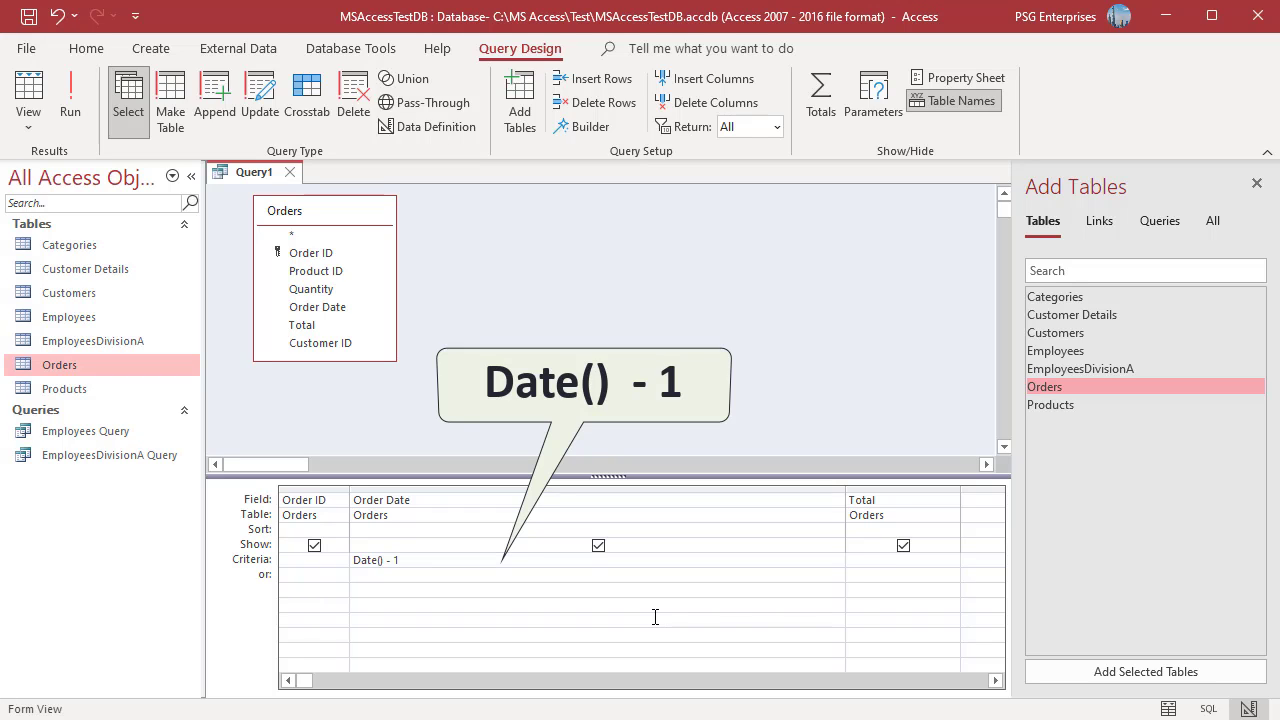
pyautogui.click(66, 110)
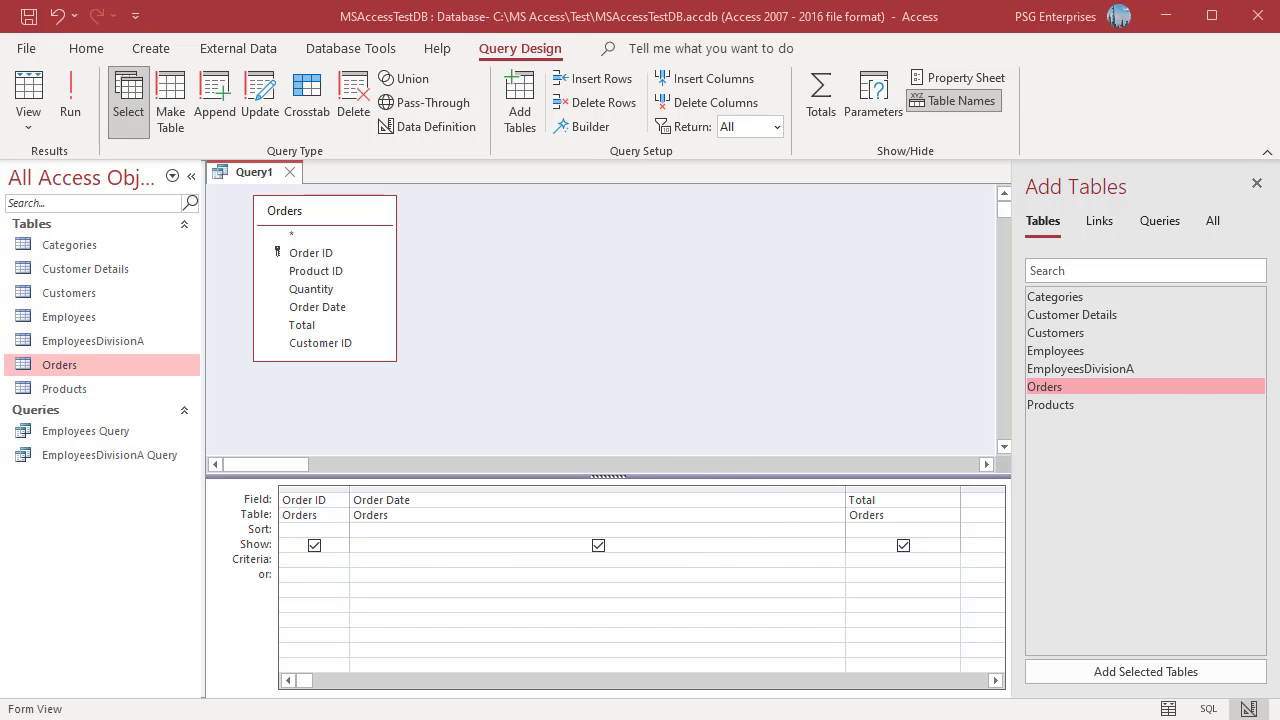
# Run the DatePart week-and-year criterion, returning 10 orders dated 10/25–10/30/2021.
pyautogui.write('DatePart("ww",[Order Date])=DatePart("ww",Date()) And Year([Order Date])=Year(Date())')
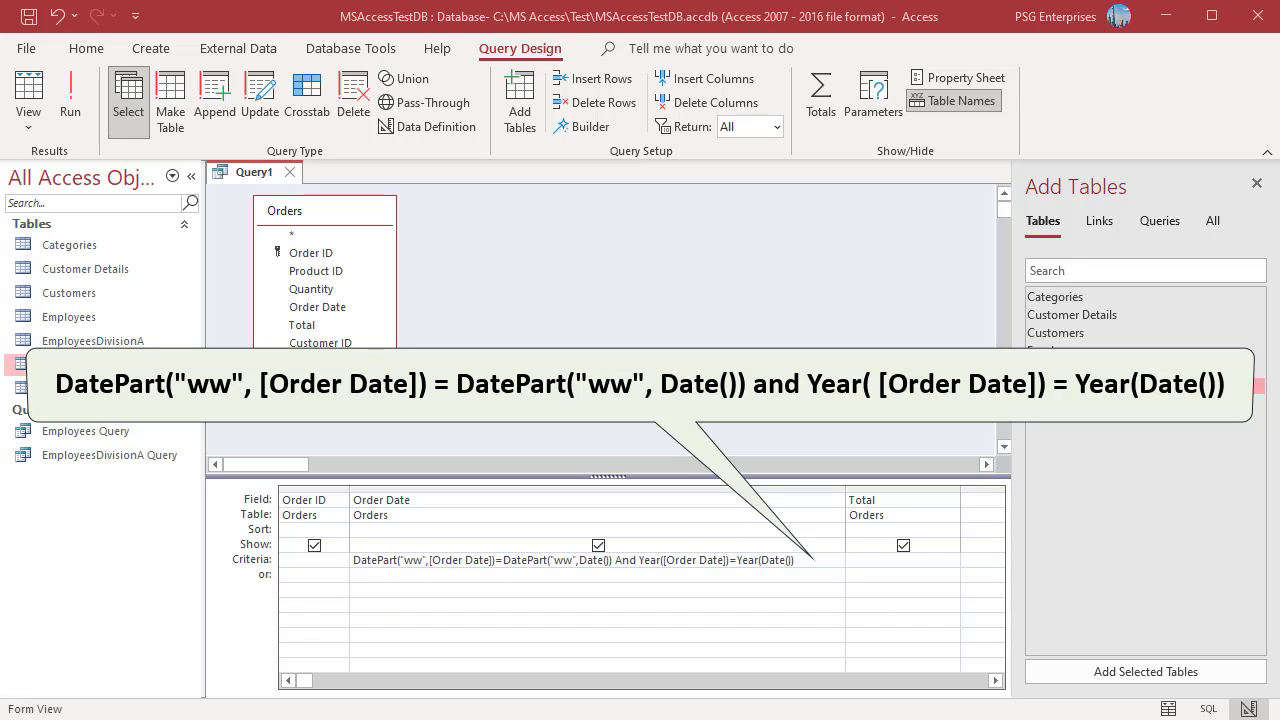
pyautogui.click(69, 120)
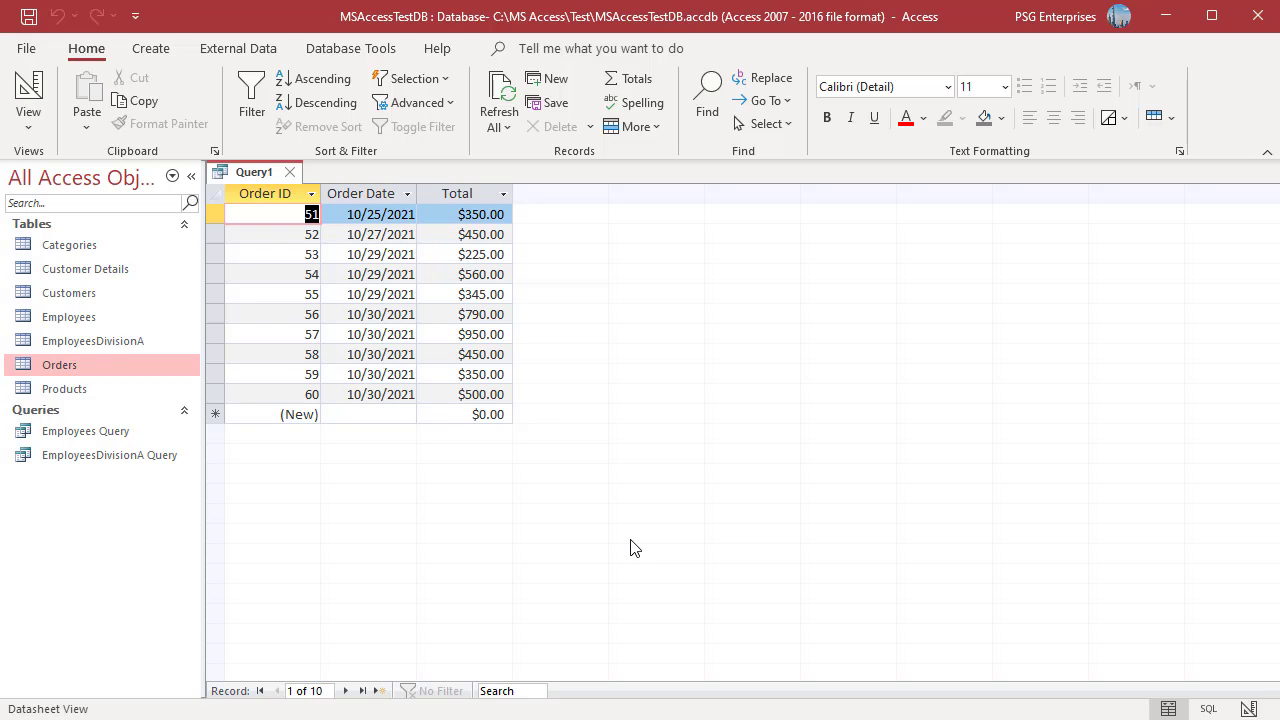
pyautogui.click(1248, 708)
# Run the Year*53+week-number last-week criterion, returning 5 orders dated 10/17–10/23/2021.
pyautogui.write('Year([Order Date])*53+DatePart("ww",[Order Date])=Year(Date())*53+DatePart("ww",Date())-1')
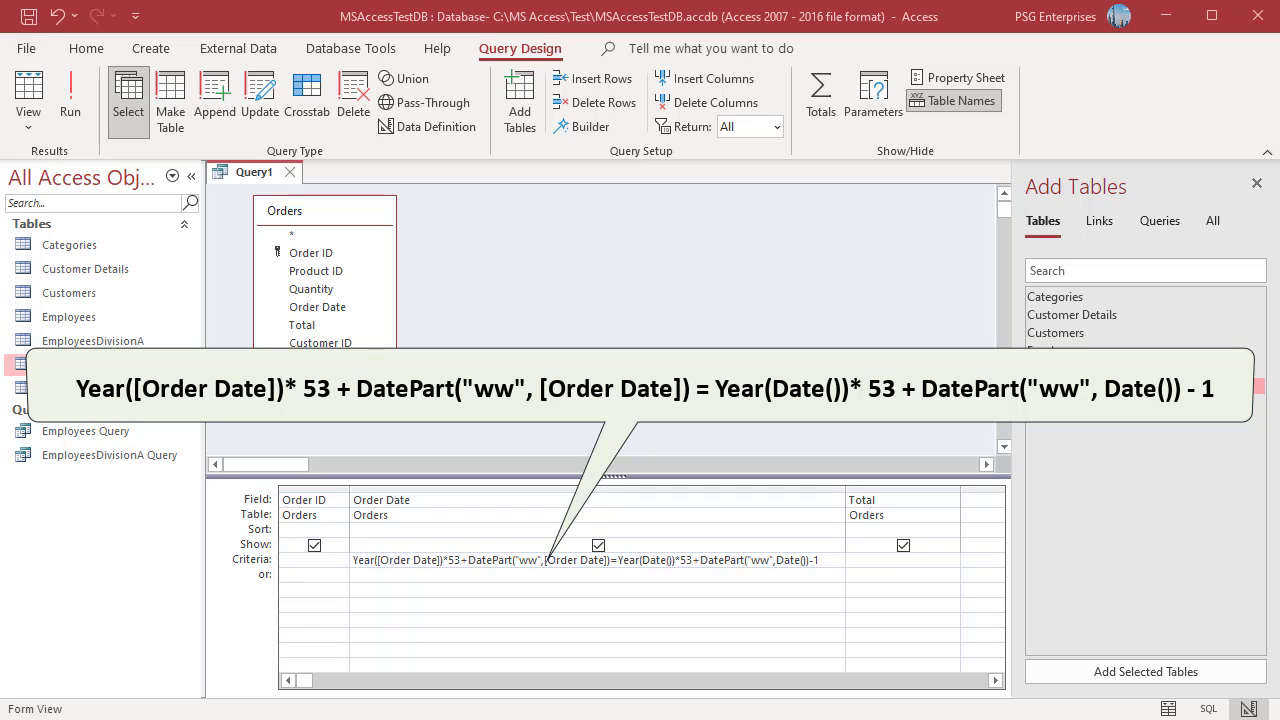
pyautogui.click(71, 112)
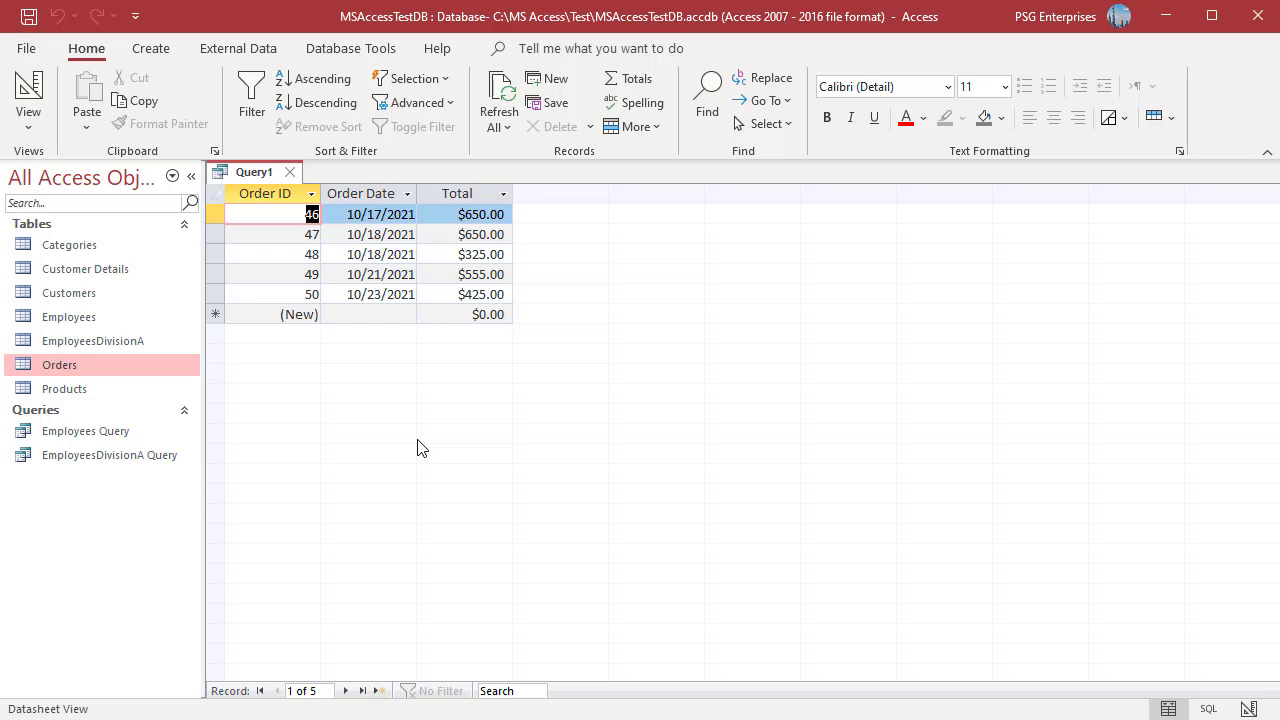
pyautogui.click(1248, 708)
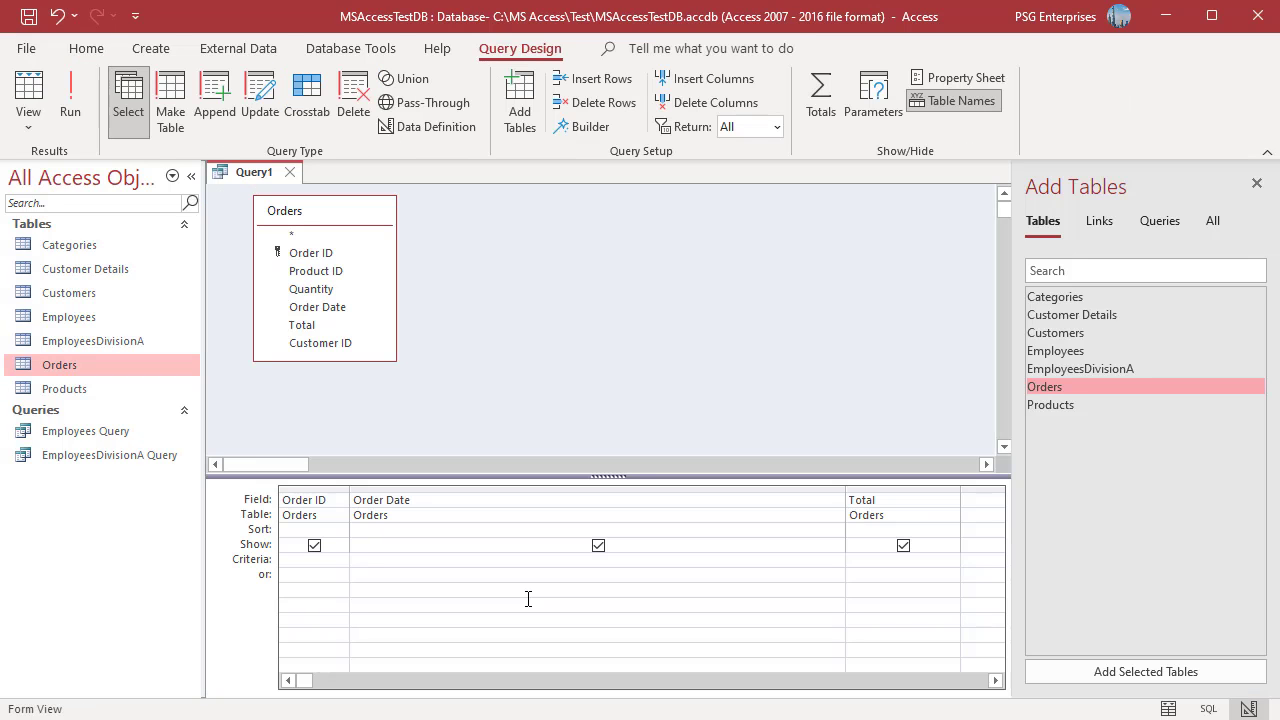
# Run Between Date() And Date()-6 on Order Date, returning 10 orders dated 10/25–10/30/2021.
pyautogui.write('Between Date() and Date()-6')
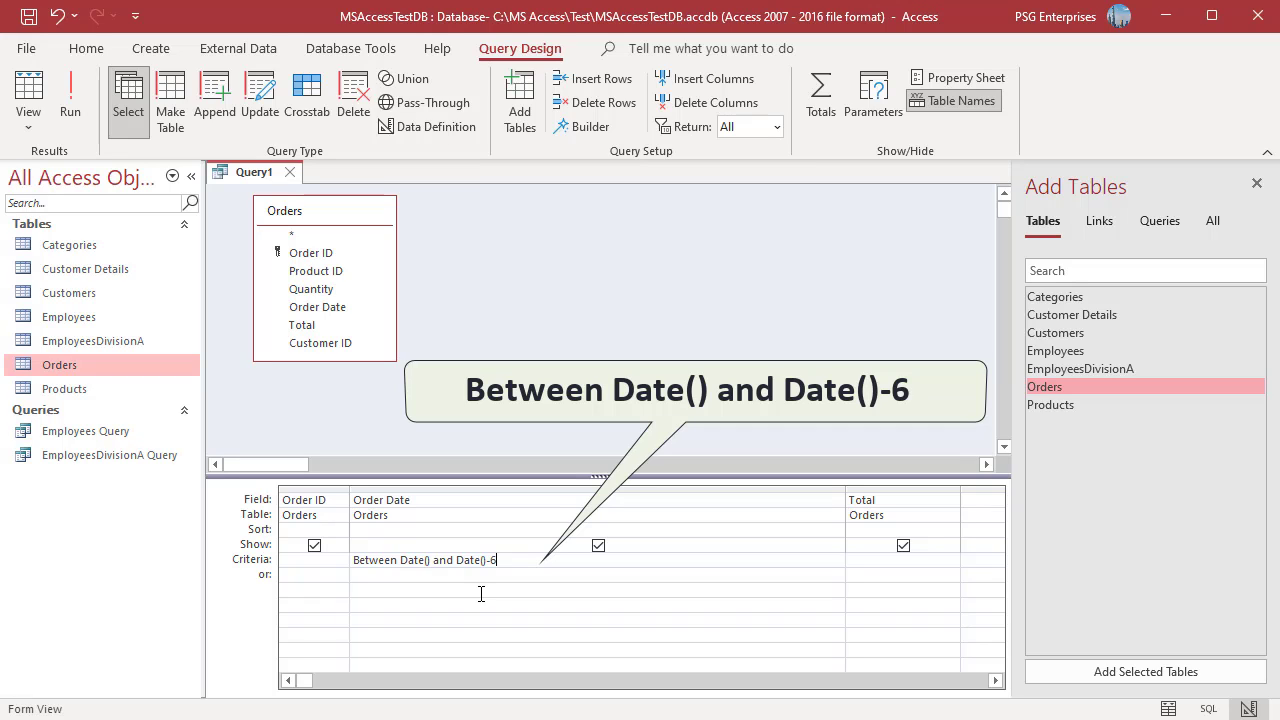
pyautogui.click(70, 112)
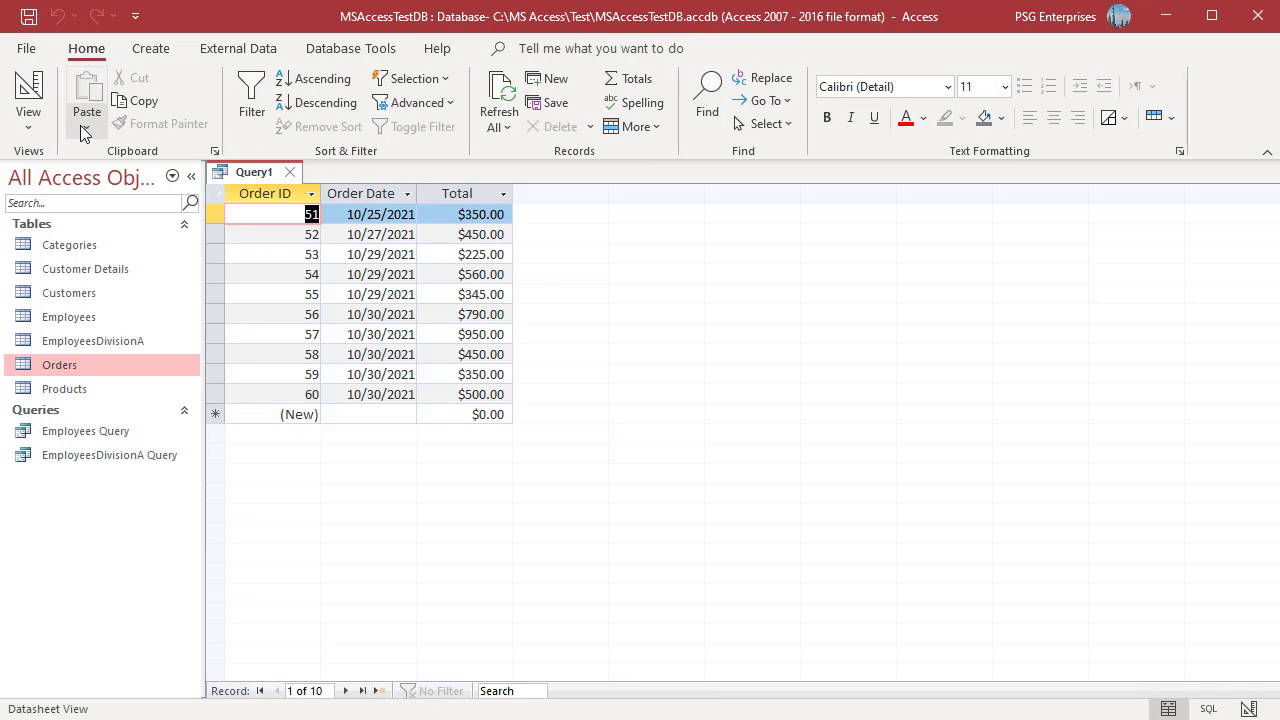
pyautogui.click(1248, 708)
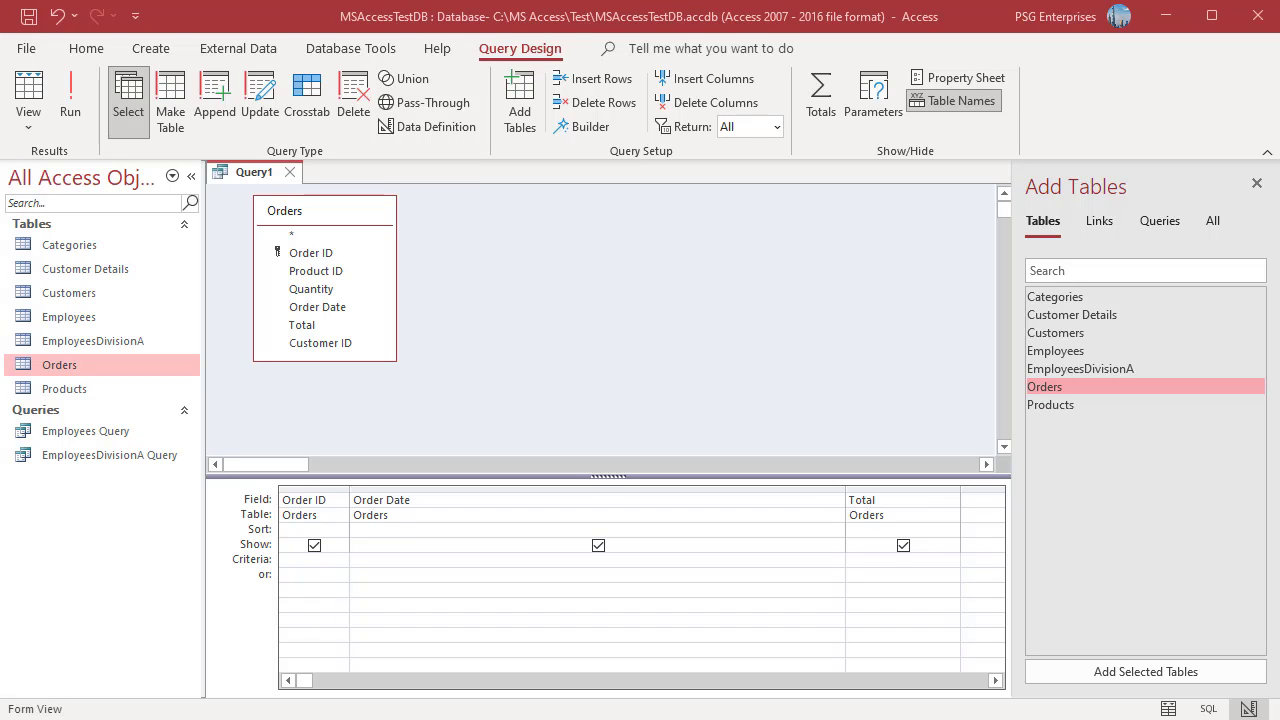
# Enter the Year/Month current-month criterion on Order Date and run it, showing 19 orders.
pyautogui.click(381, 561)
pyautogui.write('Year([Order Date])=Year(Now()) And Month([Order Date])=Month(Now())')
pyautogui.press('Down')
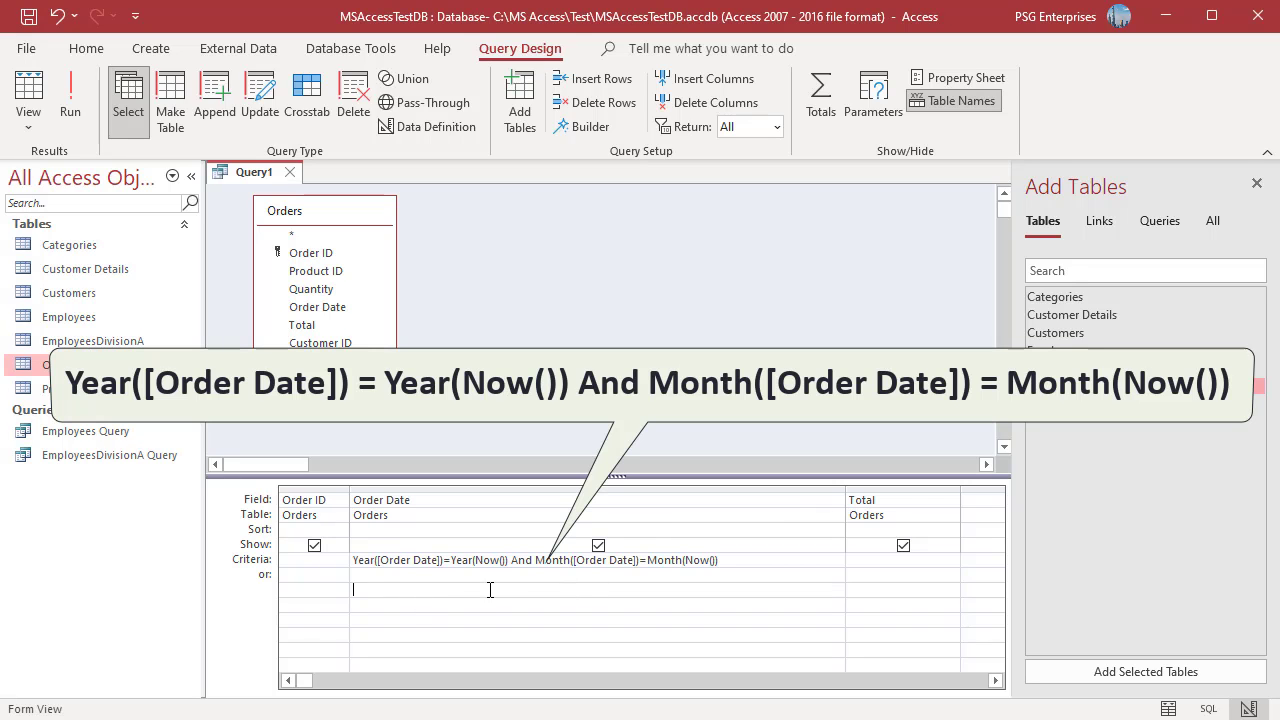
pyautogui.click(77, 114)
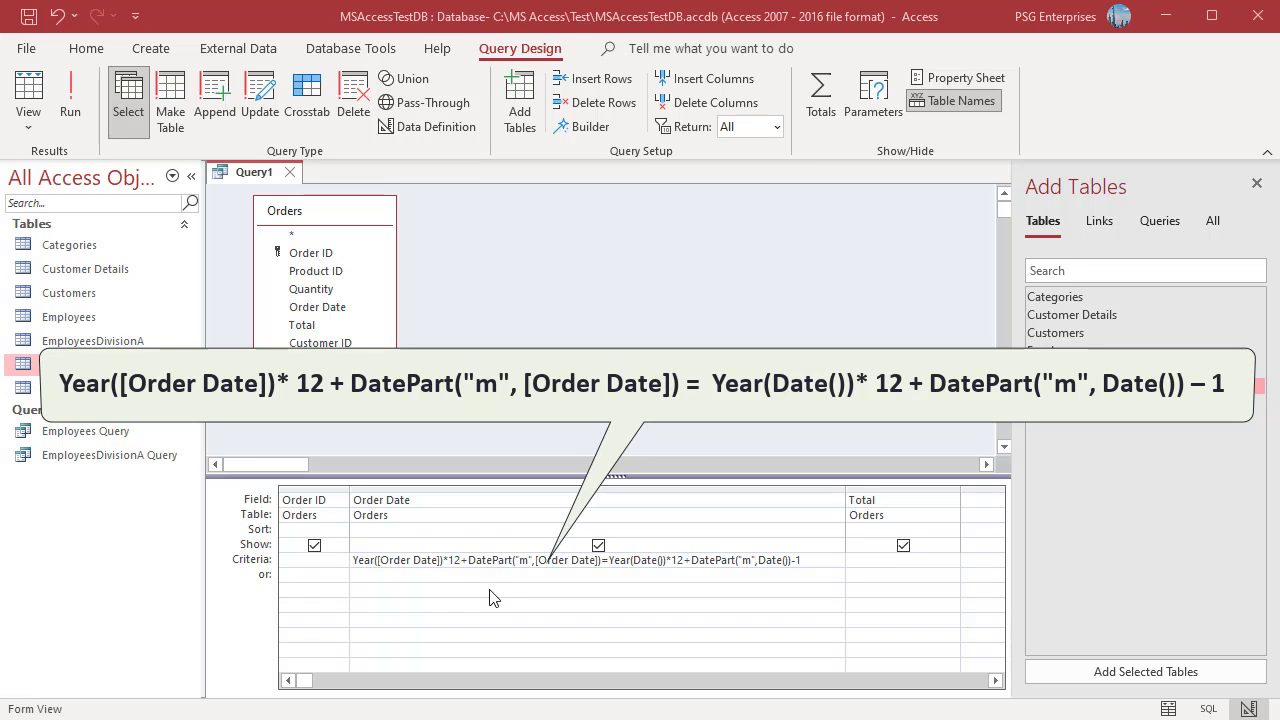
# Run the previous-month criterion, showing the 9/15 and 9/25/2021 orders.
pyautogui.click(490, 597)
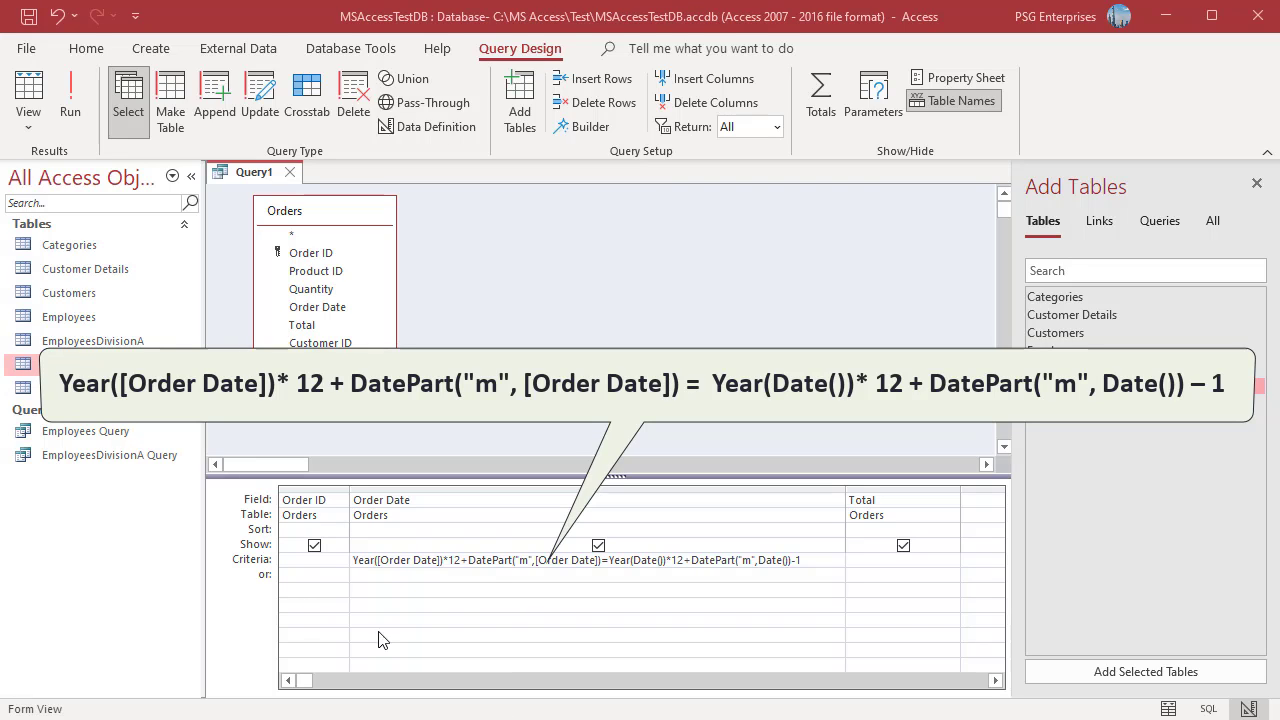
pyautogui.click(77, 114)
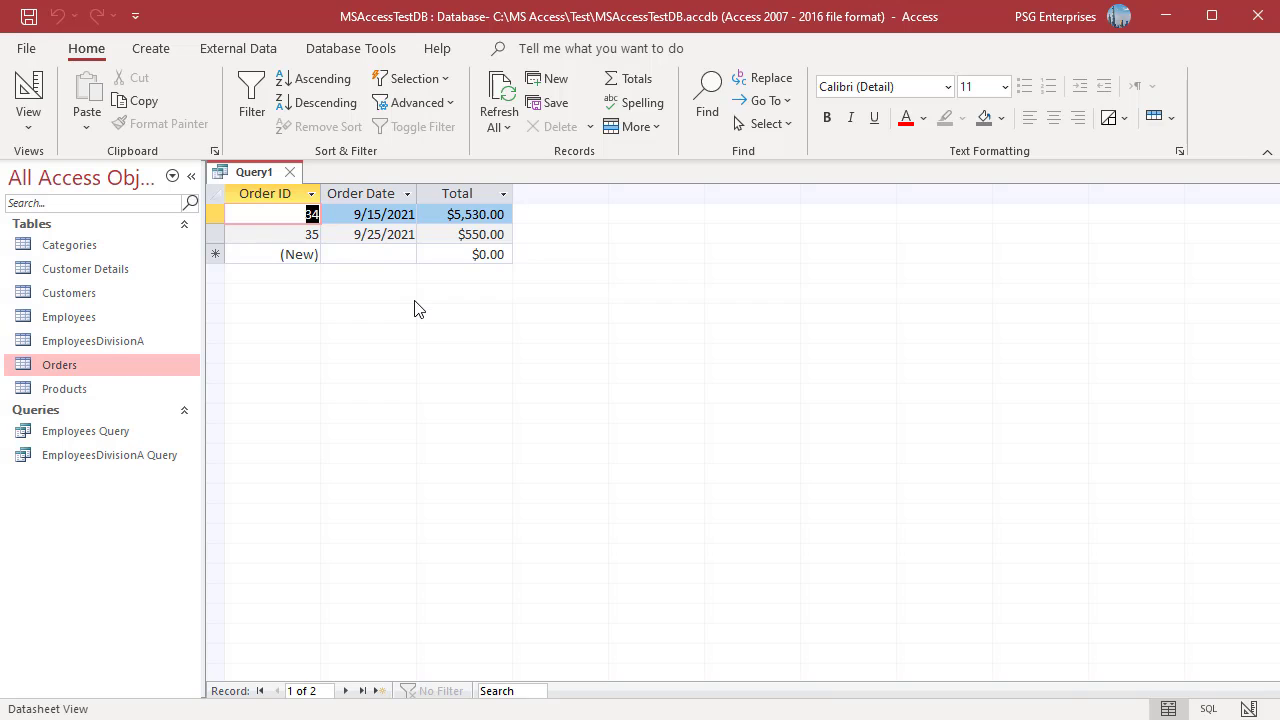
pyautogui.hotkey('ctrl', '.')
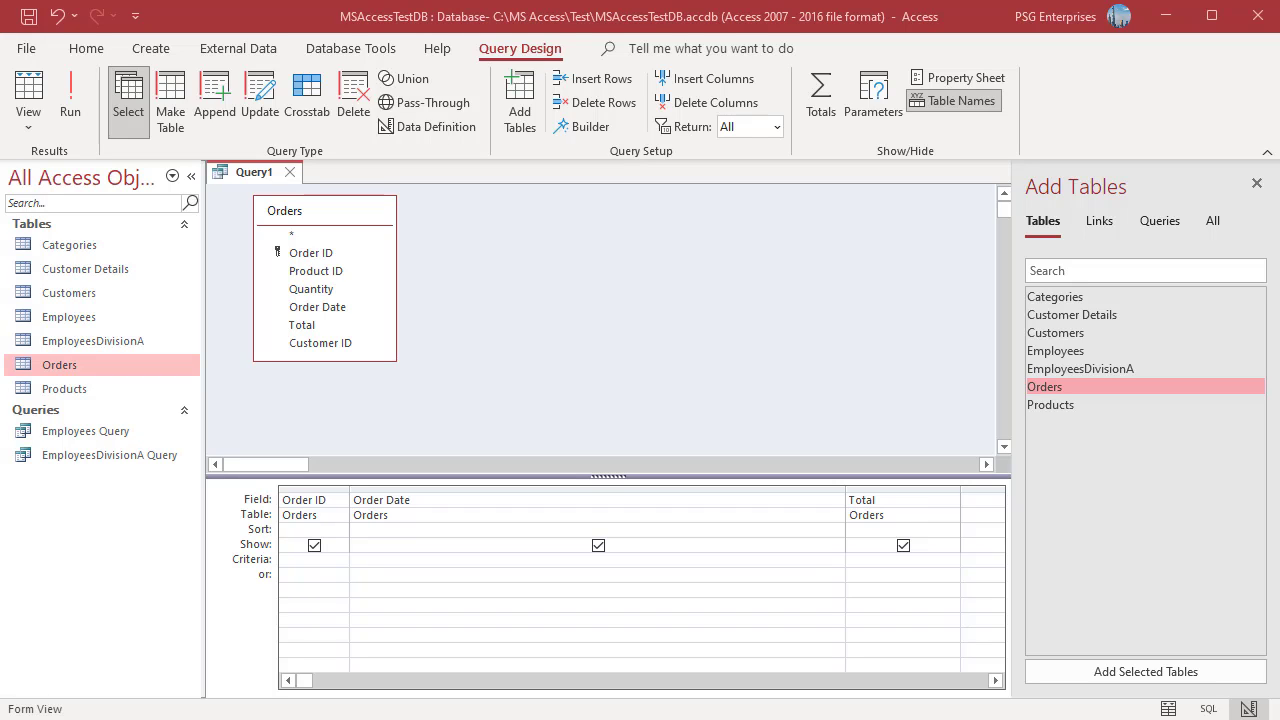
# Paste the Year(Now())/DatePart("q",Now()) current-quarter criterion into Order Date and run it, returning 19 orders.
pyautogui.write('Year([Order Date])=Year(Now()) And DatePart("q",[Order Date])=DatePart("q",Now())')
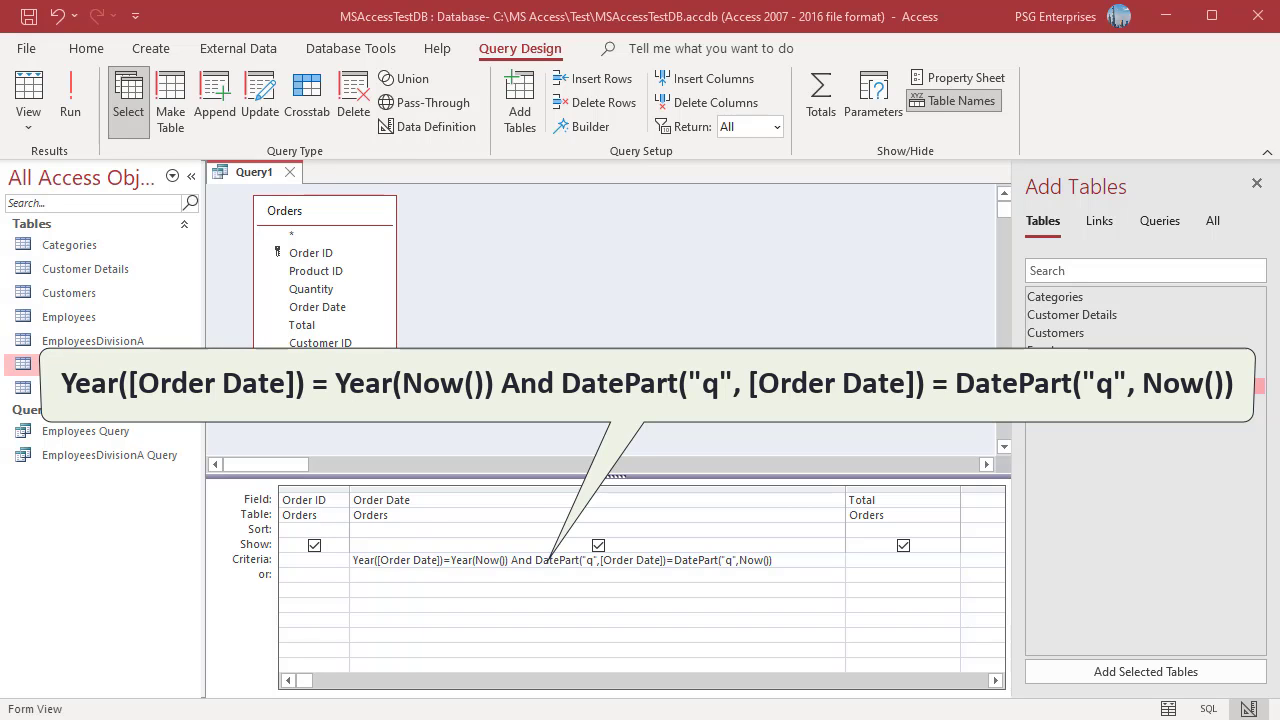
pyautogui.click(74, 112)
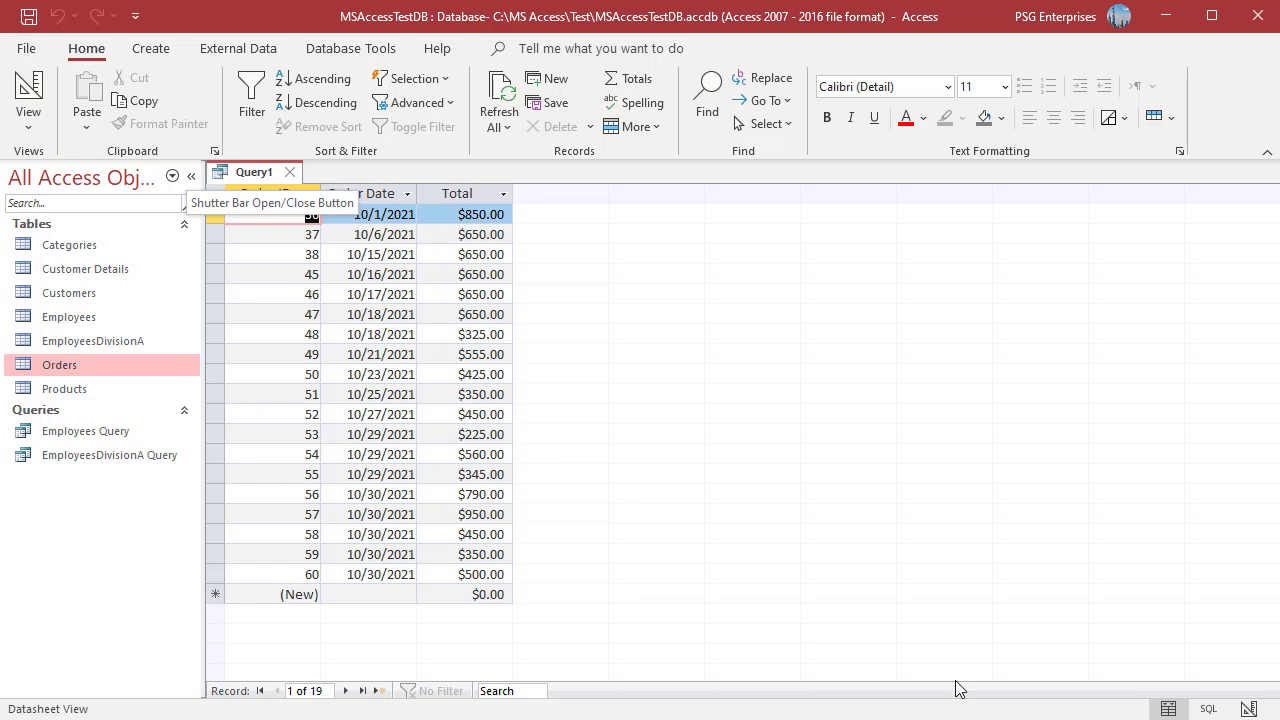
# Run a previous-quarter DatePart("q") criterion on Order Date, returning 7 orders dated 7/21 to 9/25/2021.
pyautogui.click(1249, 709)
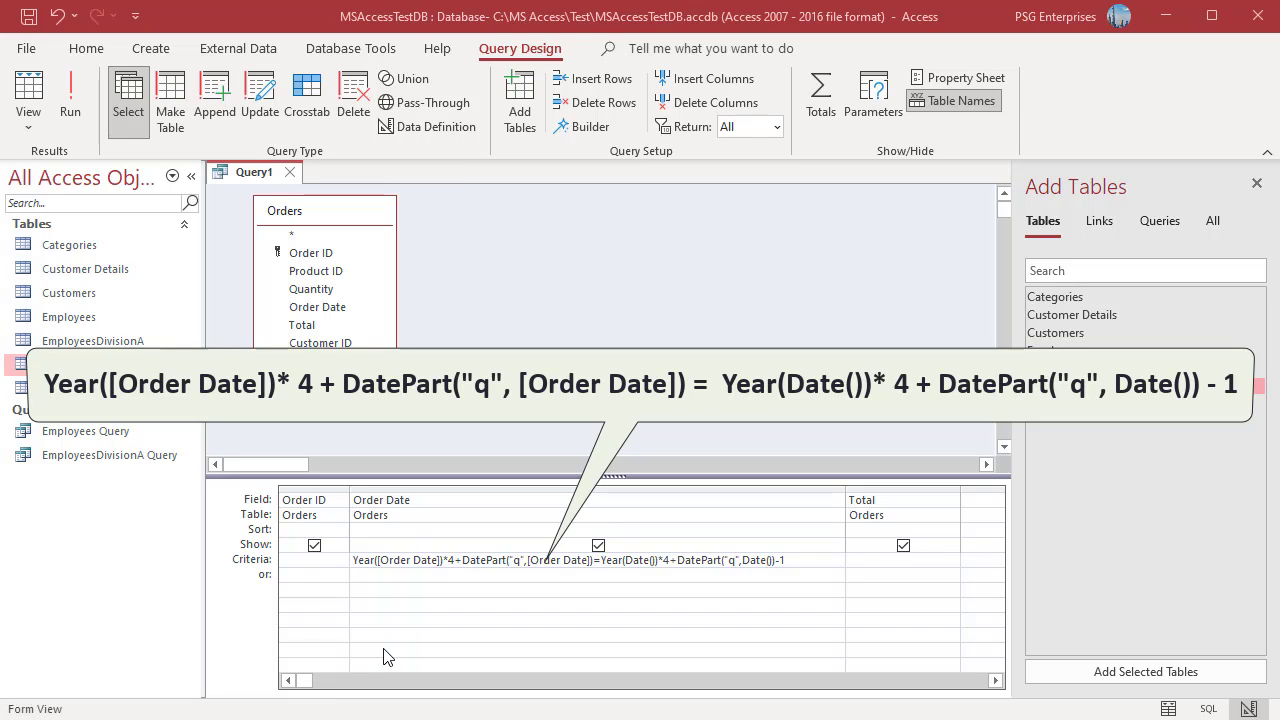
pyautogui.click(71, 114)
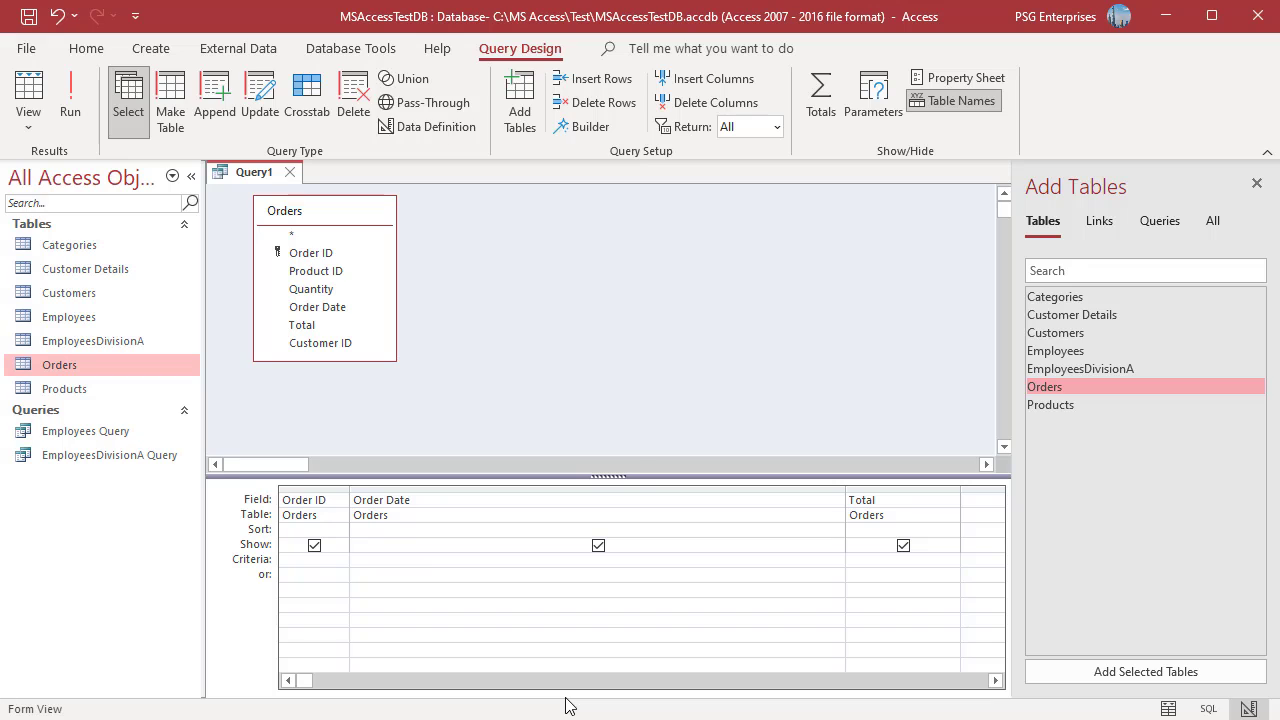
# Run Between Date() And DateAdd("m",-1,Date()) on Order Date, listing 19 orders from 10/1 to 10/30/2021.
pyautogui.click(596, 604)
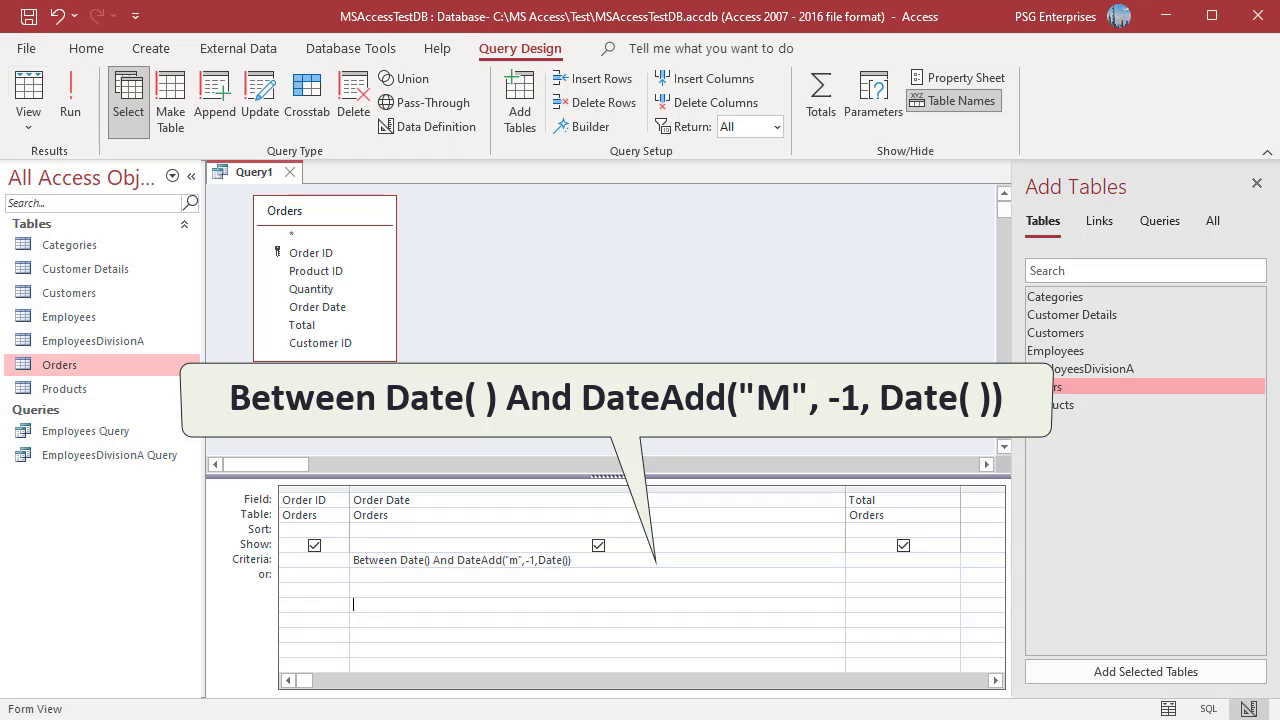
pyautogui.click(70, 106)
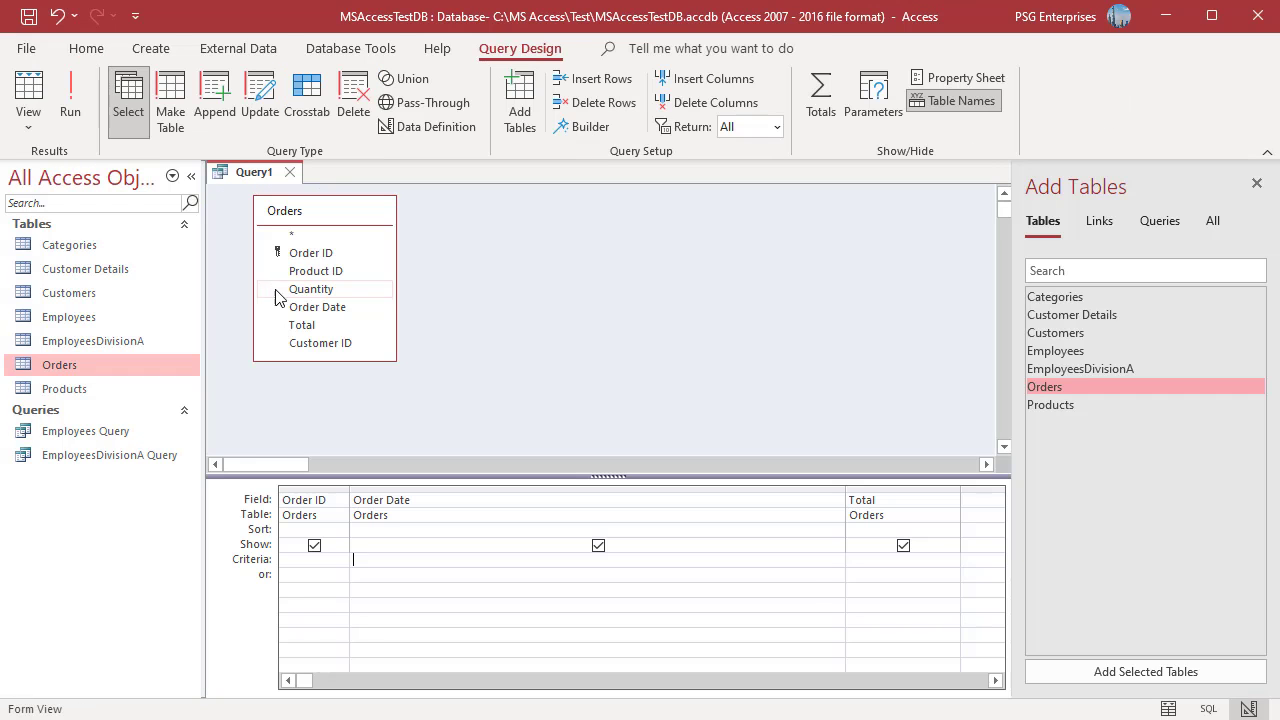
# Run the Year([Order Date])=Year(Date()) criterion to list the 42 orders from 2021, then go back to design.
pyautogui.write('Year([Order Date]) = Year(Date())')
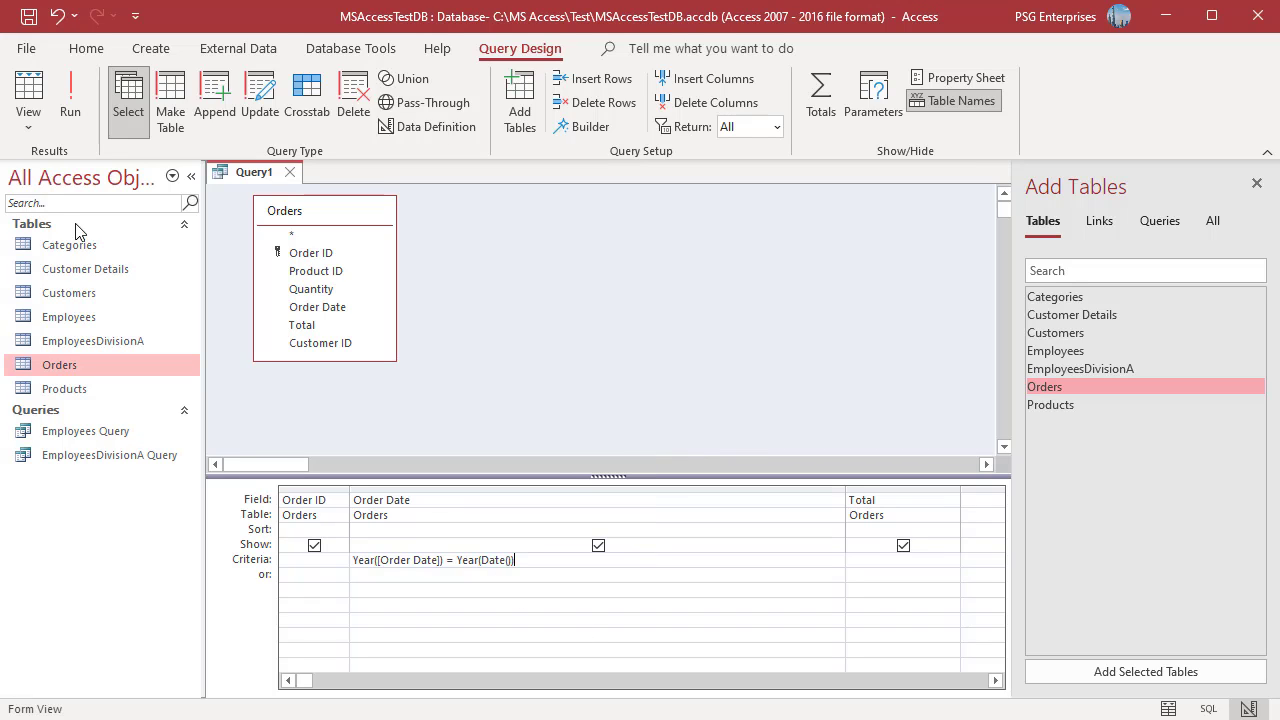
pyautogui.click(70, 112)
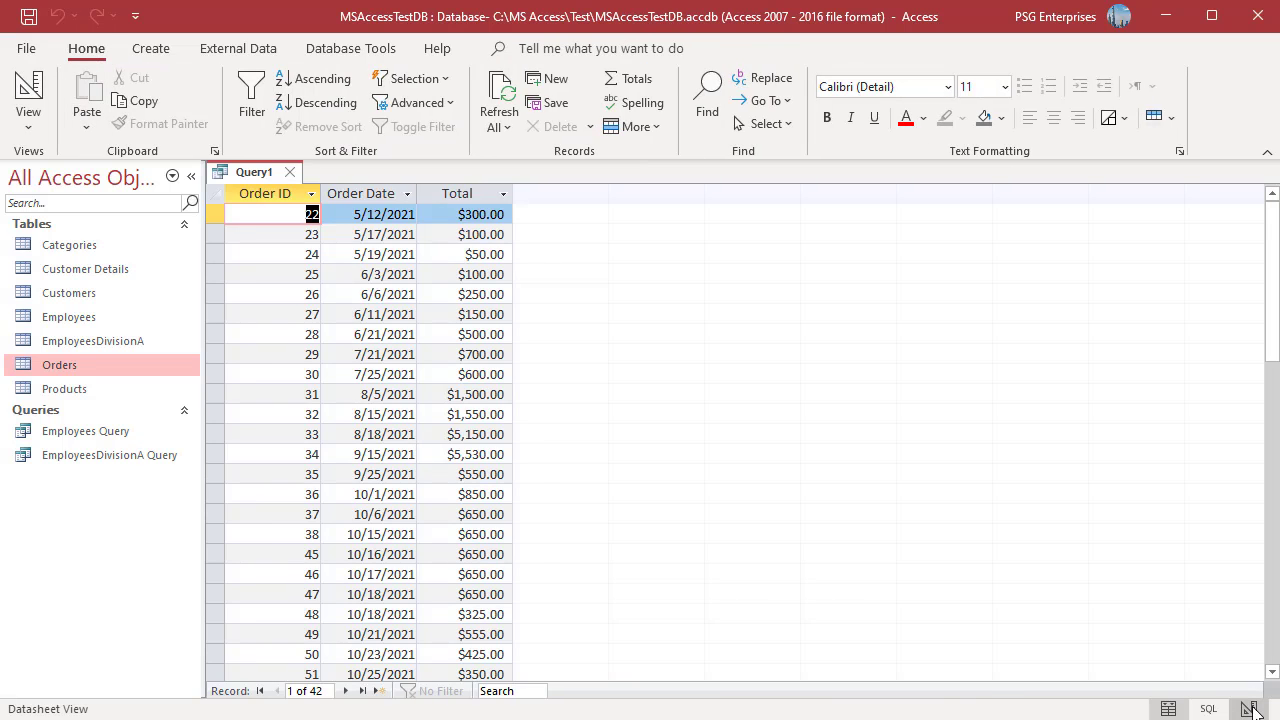
pyautogui.click(1250, 709)
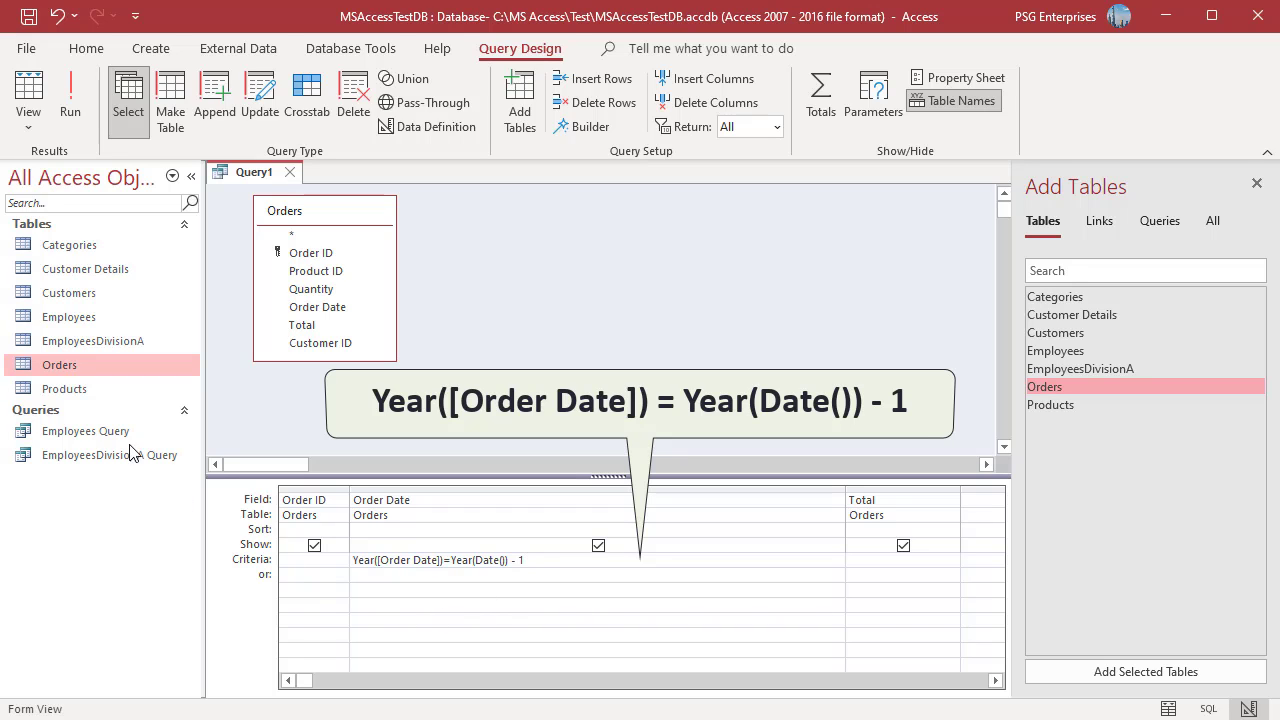
# Run the previous-year criterion, showing three 2020 orders, then return to the query design.
pyautogui.click(66, 108)
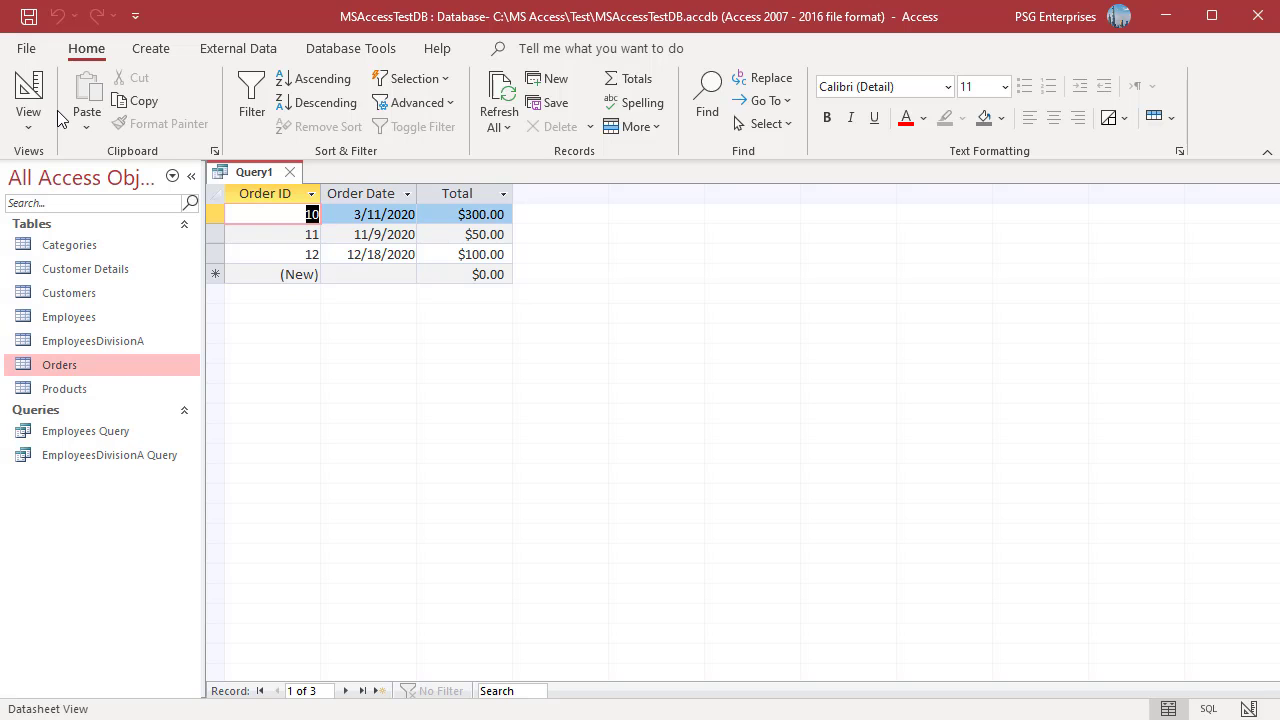
pyautogui.click(1250, 709)
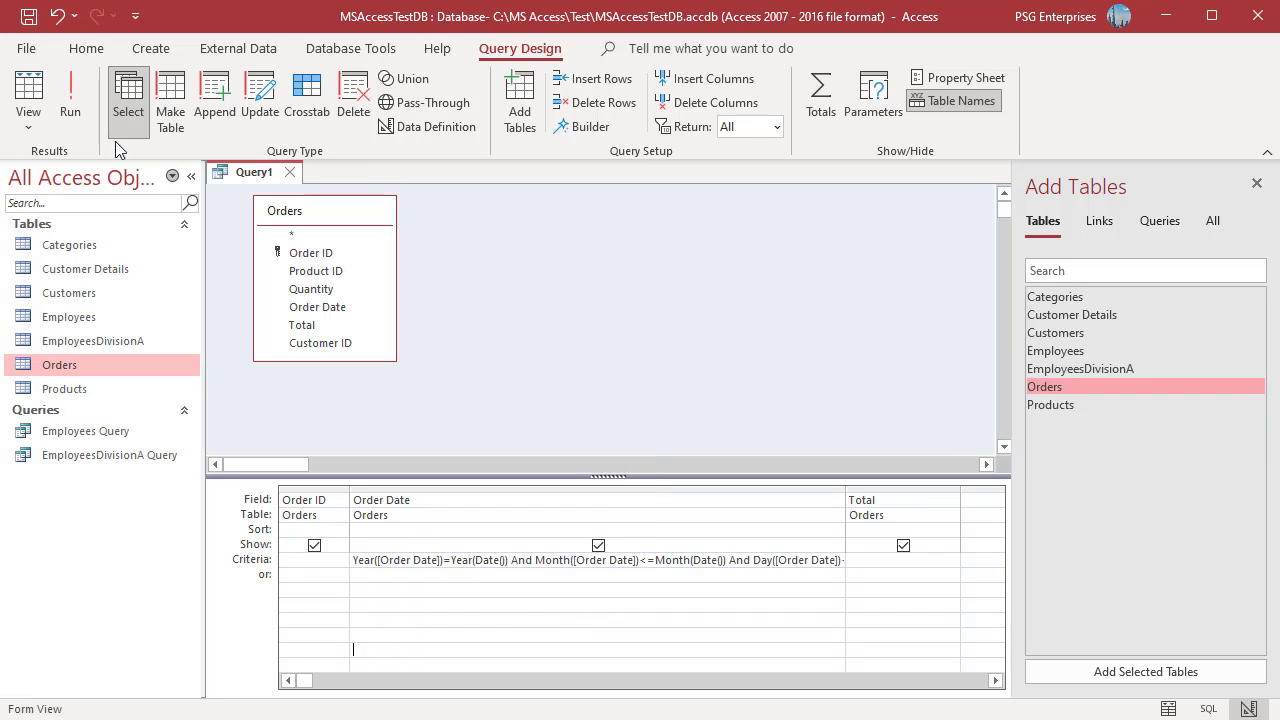
# Run the year-to-date criterion (42 orders) and the <Date() criterion (49 orders), returning to design after each.
pyautogui.click(70, 112)
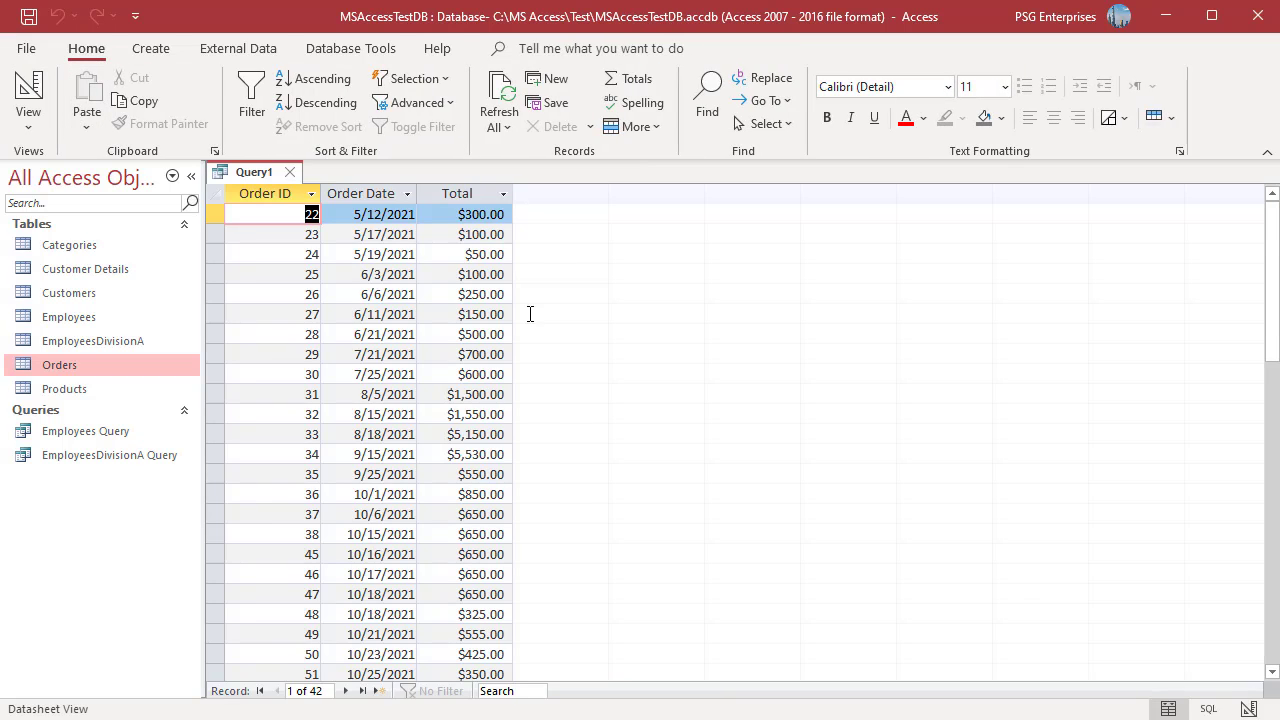
pyautogui.click(1249, 709)
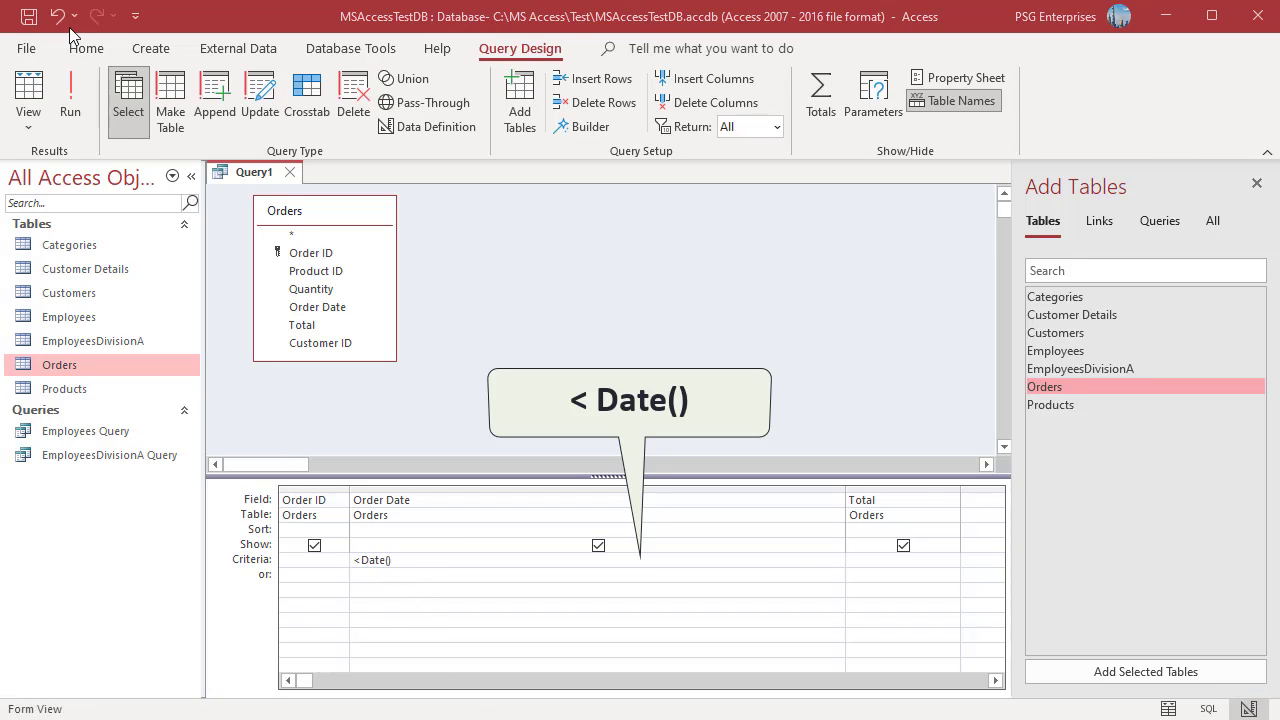
pyautogui.click(68, 106)
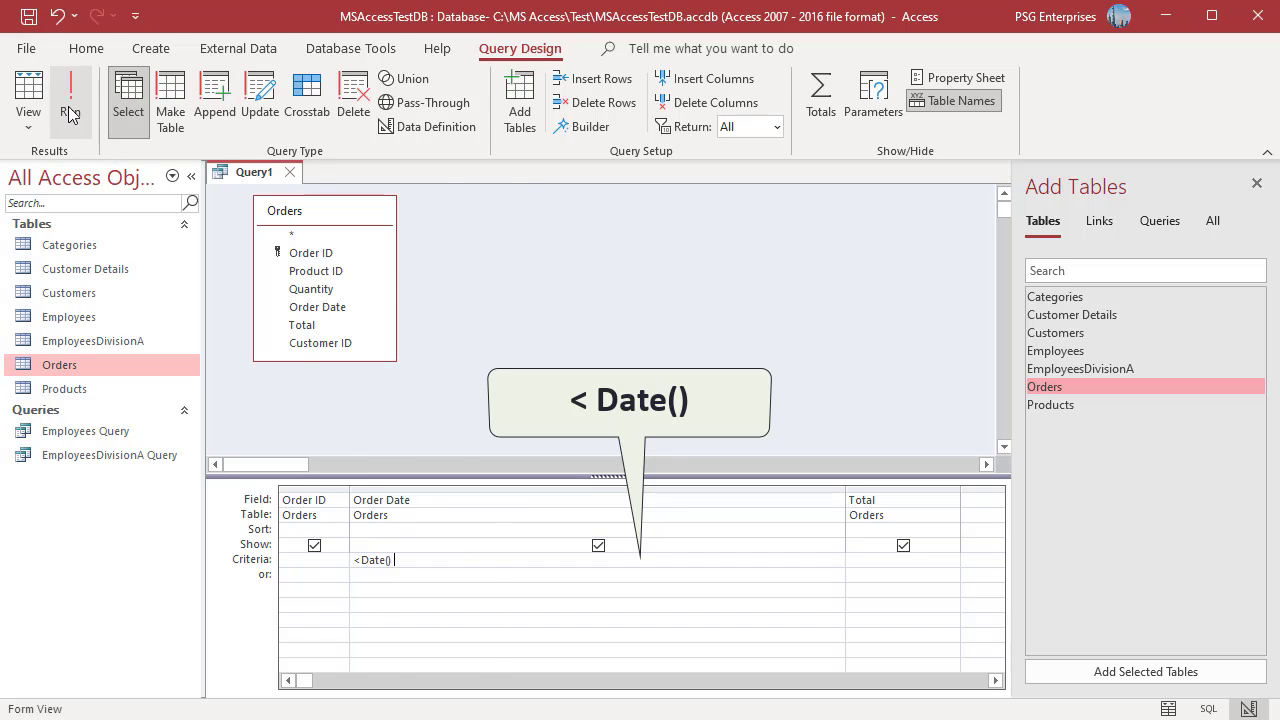
pyautogui.click(1248, 708)
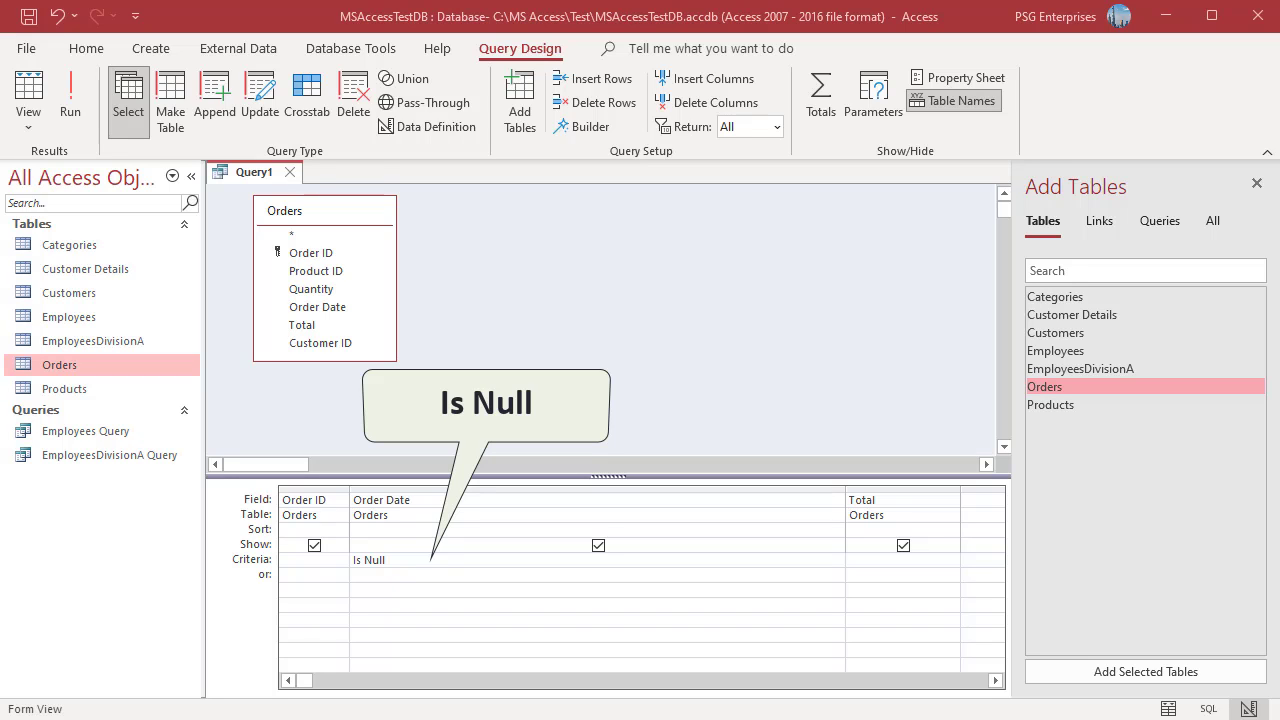
# Run the Is Null criterion to find the one order with no Order Date, then return to design.
pyautogui.click(70, 110)
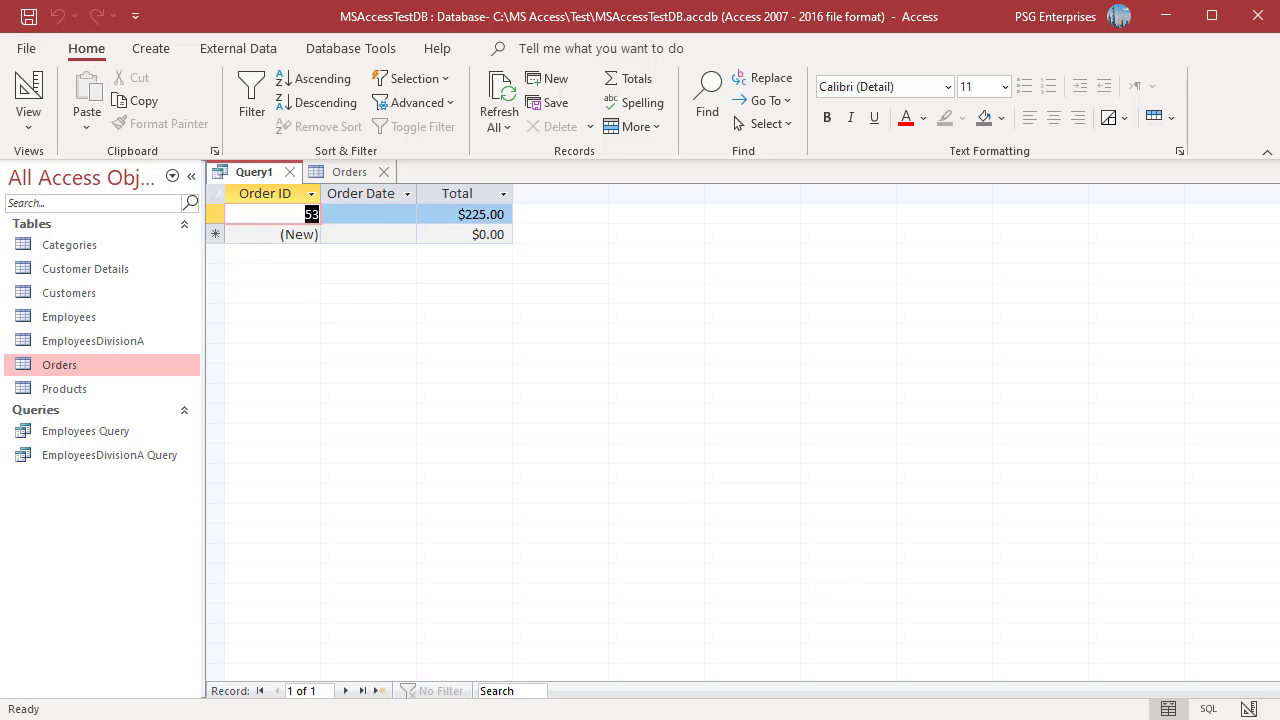
pyautogui.click(1248, 708)
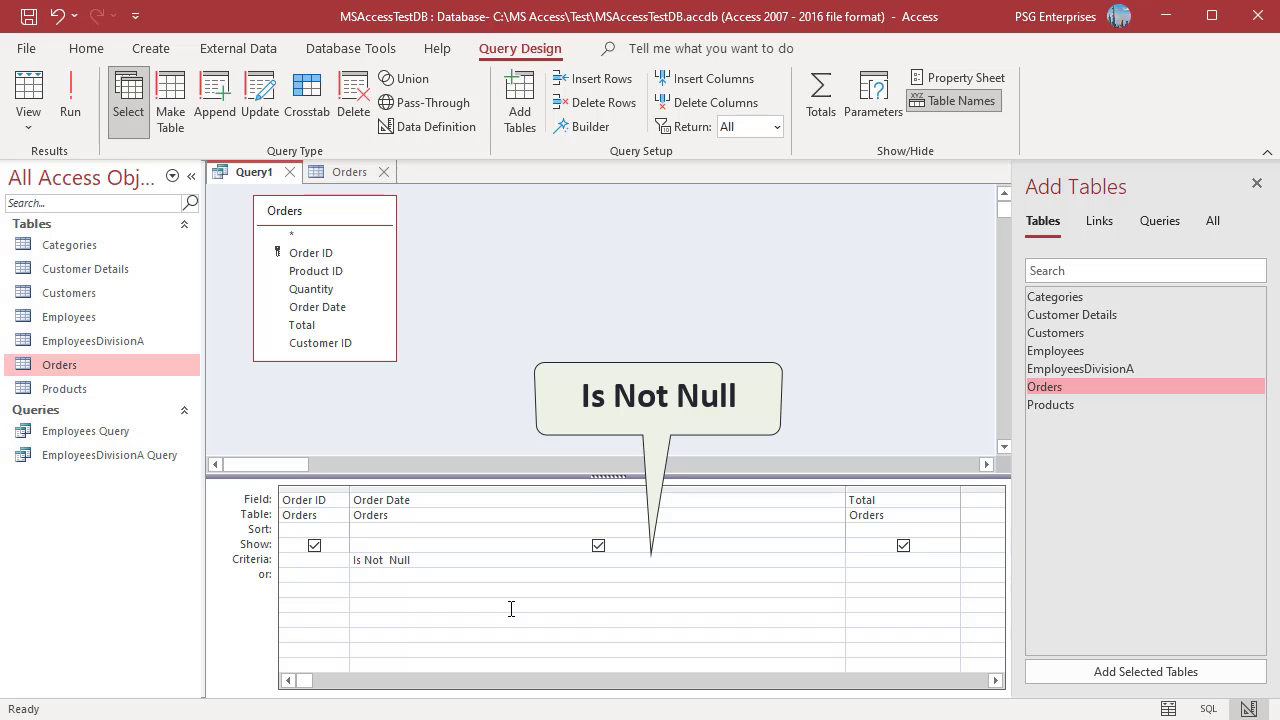